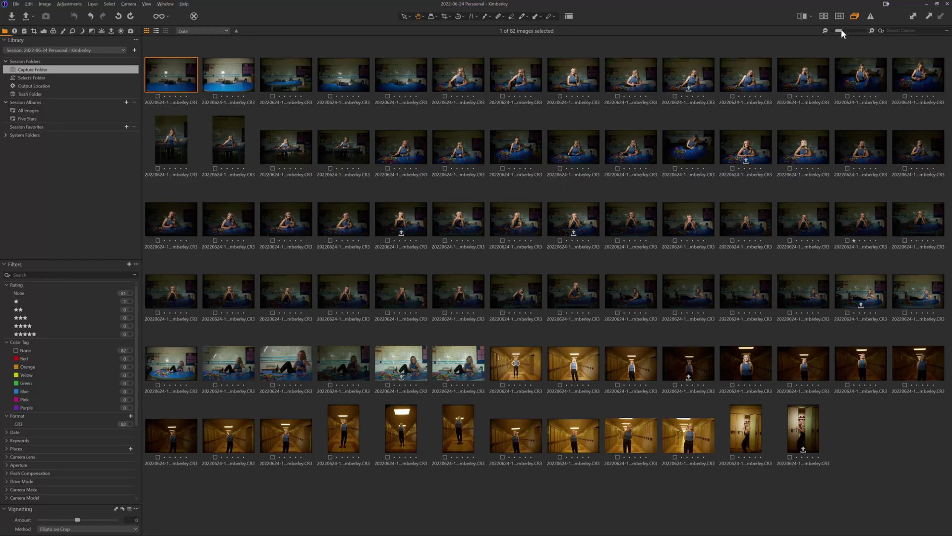
- Enlarge the browser thumbnails and delete the first five shots of the empty classroom
{"action": "left_click_drag", "start_coordinate": [840, 28], "coordinate": [871, 31]}
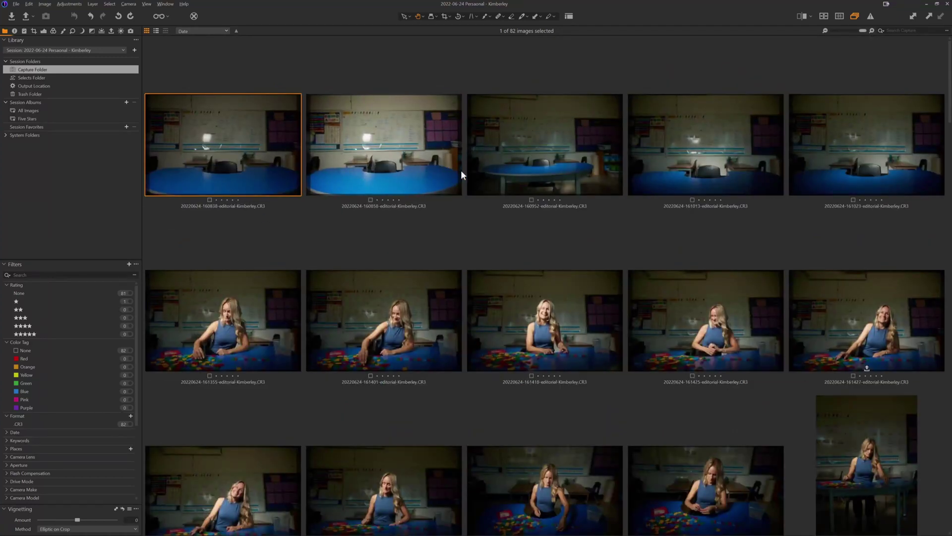
{"action": "left_click", "coordinate": [888, 161], "text": "shift"}
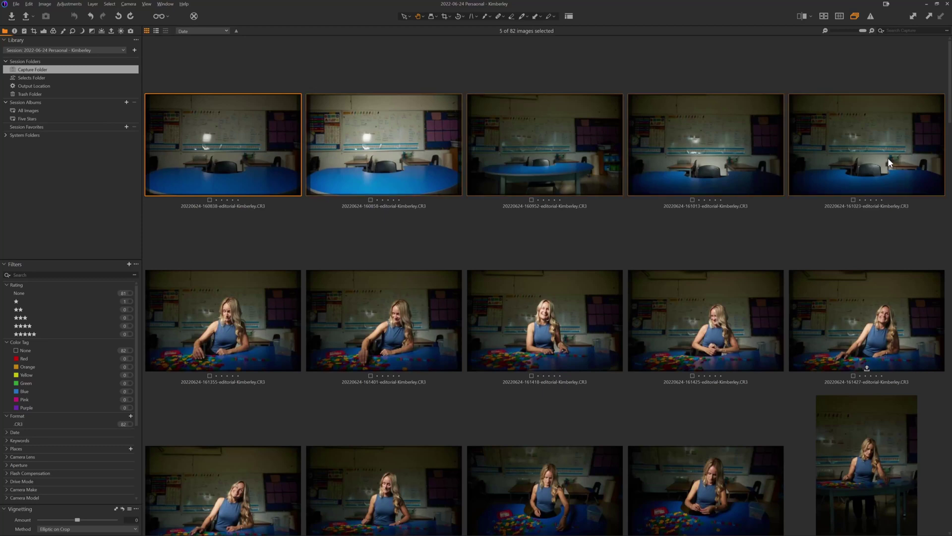
{"action": "key", "text": "Delete"}
- Review the seated classroom portraits at large size from the first one on and tag shot 161427 green
{"action": "double_click", "coordinate": [250, 141]}
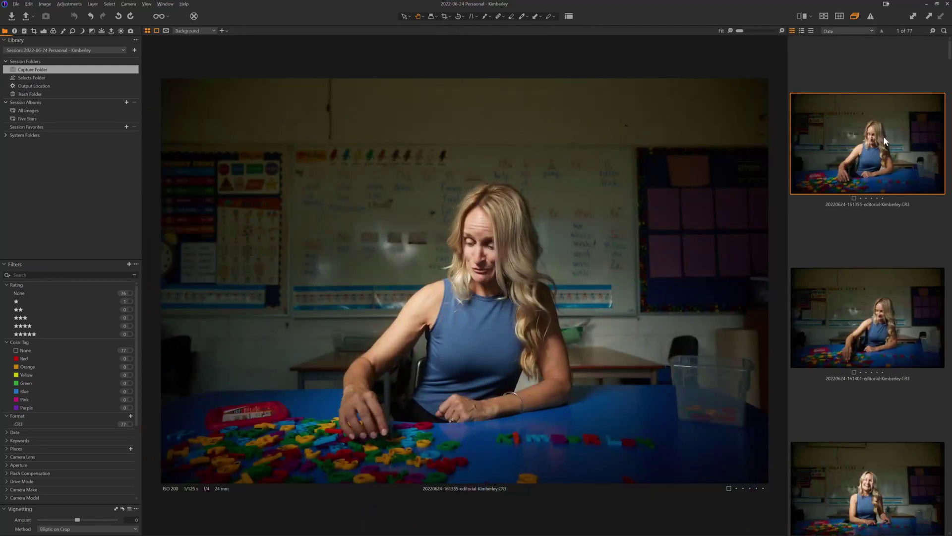
{"action": "key", "text": "Down"}
{"action": "key", "text": "Down"}
{"action": "key", "text": "Down"}
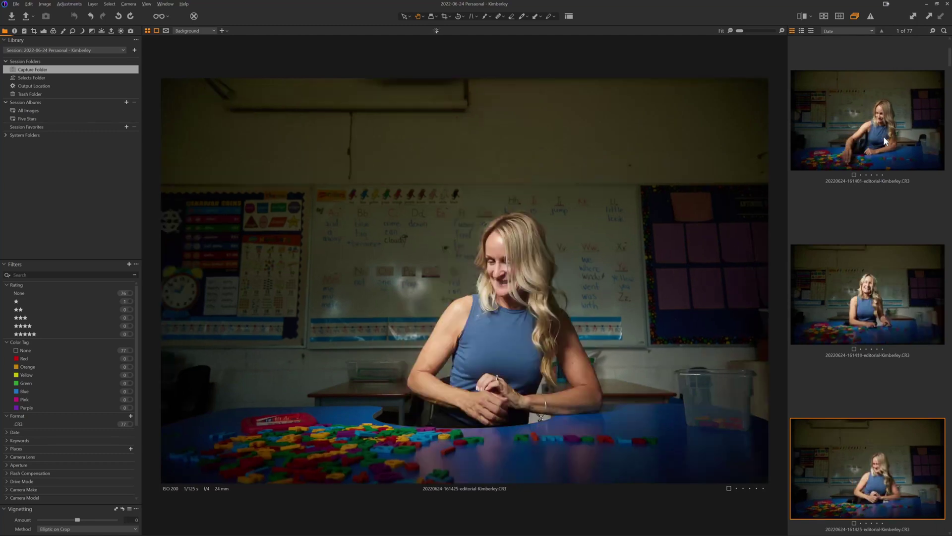
{"action": "key", "text": "Down"}
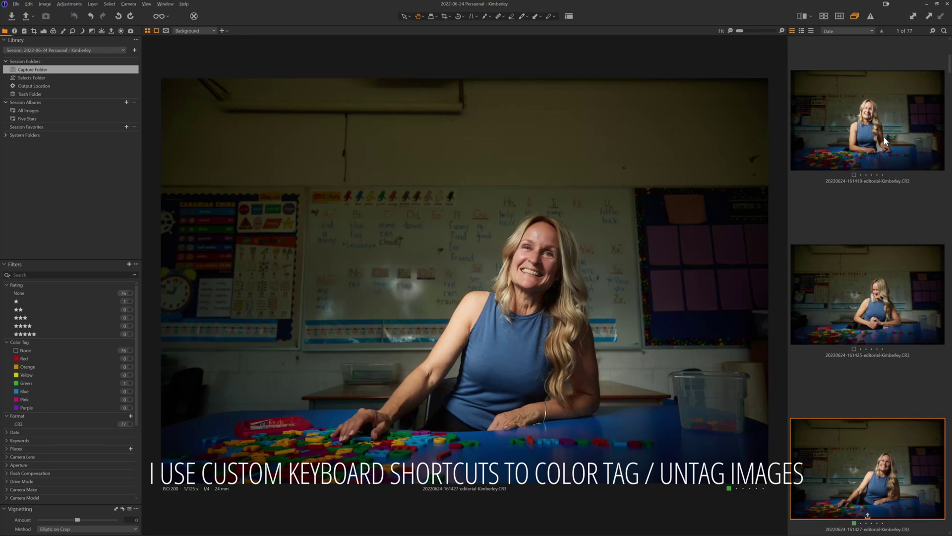
{"action": "key", "text": "Down"}
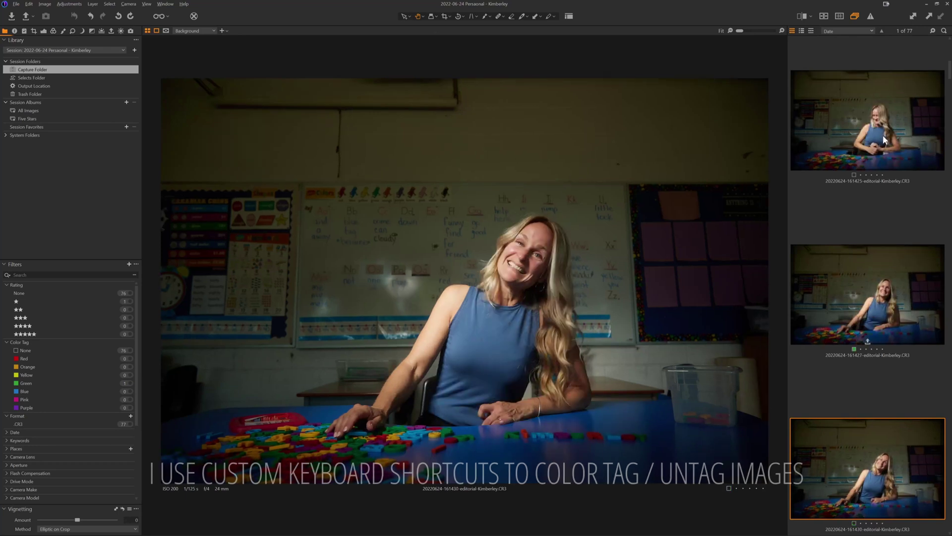
- Tag the rejected seated portraits 161433, 161449 and 161456 red
{"action": "key", "text": "Down"}
{"action": "key", "text": "minus"}
{"action": "key", "text": "Down"}
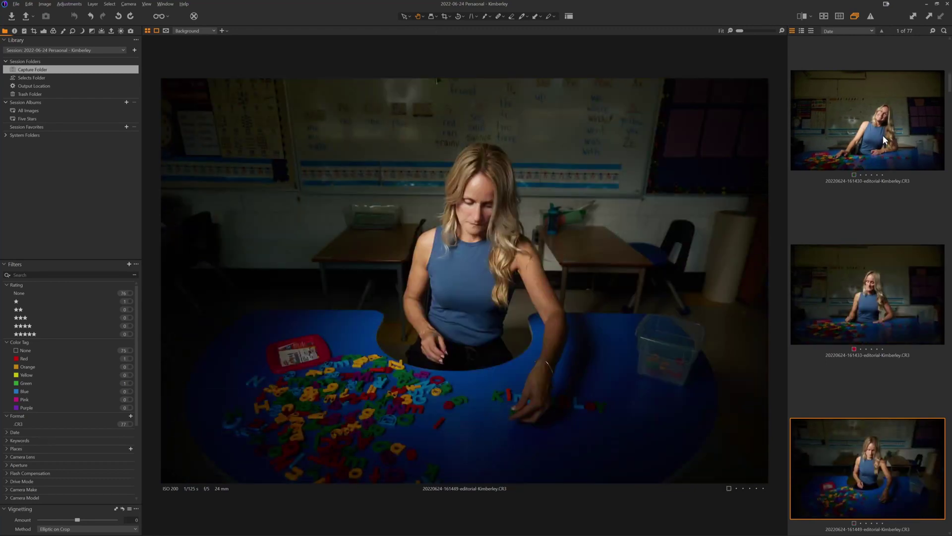
{"action": "key", "text": "minus"}
{"action": "key", "text": "Down"}
{"action": "key", "text": "minus"}
{"action": "key", "text": "Down"}
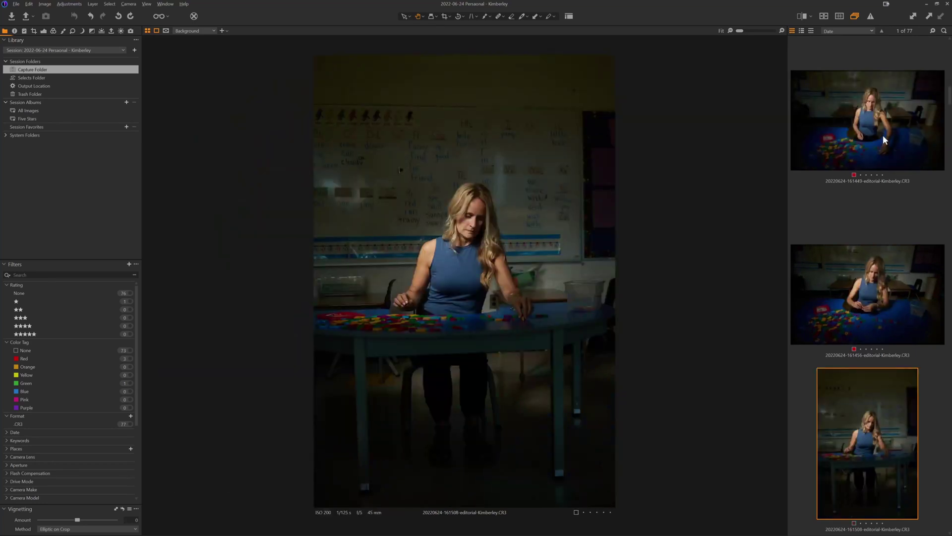
- Review the table portraits from 161511 to 161607, examining the light reflections on the whiteboard in 161541 up close
{"action": "key", "text": "Down"}
{"action": "key", "text": "Down"}
{"action": "key", "text": "Down"}
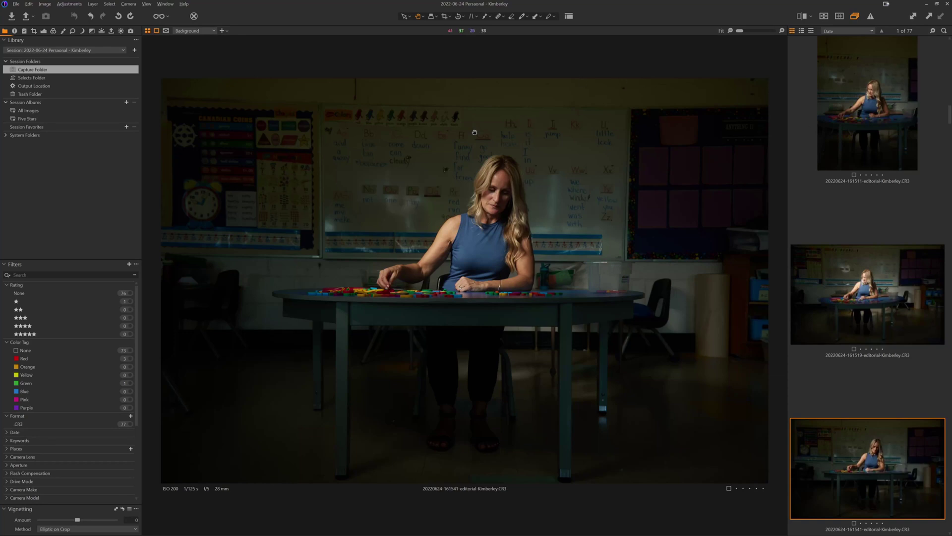
{"action": "left_click", "coordinate": [391, 185]}
{"action": "left_click_drag", "start_coordinate": [419, 195], "coordinate": [355, 363]}
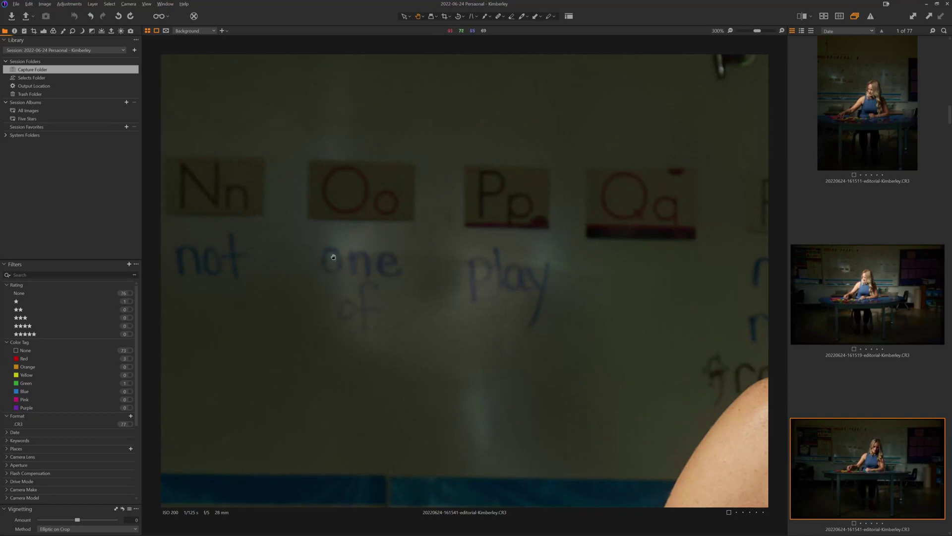
{"action": "scroll", "coordinate": [457, 288], "scroll_direction": "down", "scroll_amount": 1}
{"action": "left_click", "coordinate": [458, 289]}
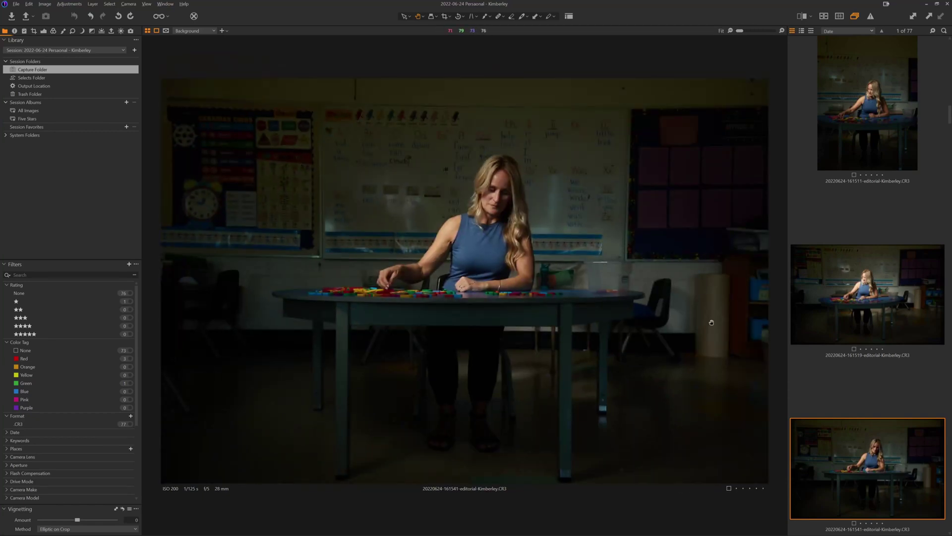
{"action": "key", "text": "Down"}
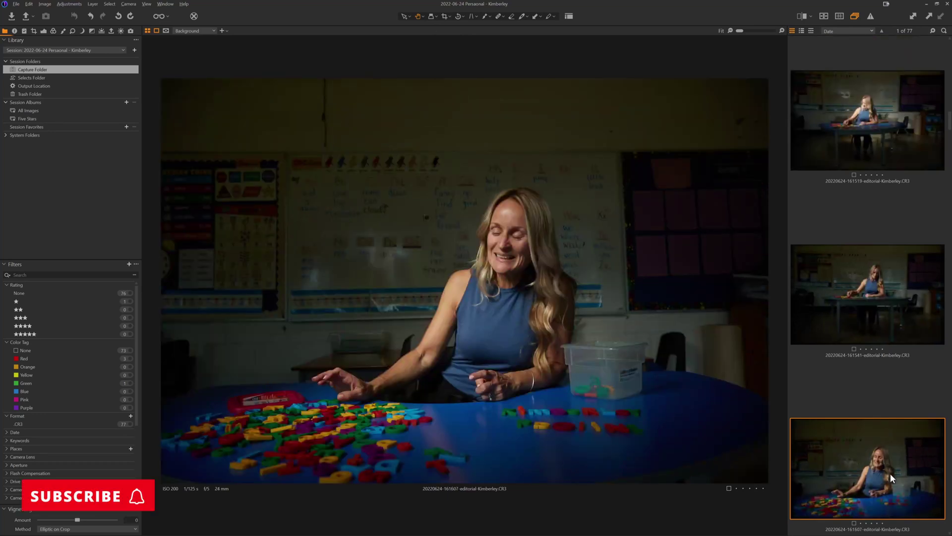
- Continue through the seated portraits and tag the keepers green, including 162159, 163055 and 163111
{"action": "key", "text": "Down"}
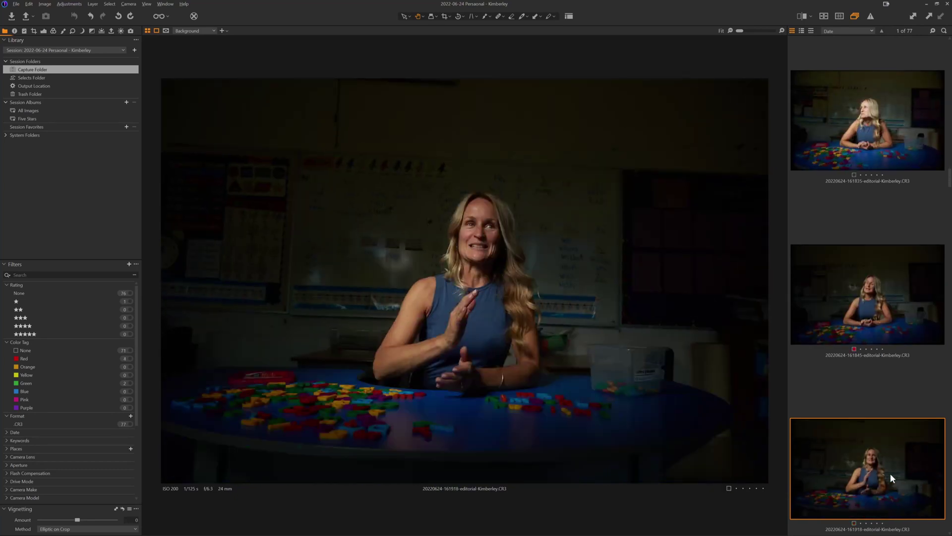
{"action": "key", "text": "plus"}
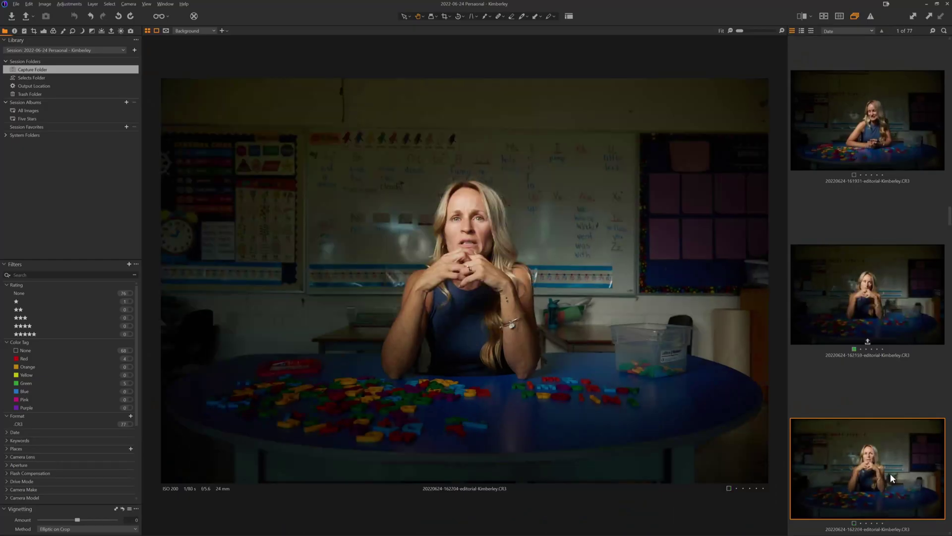
{"action": "left_click", "coordinate": [891, 473]}
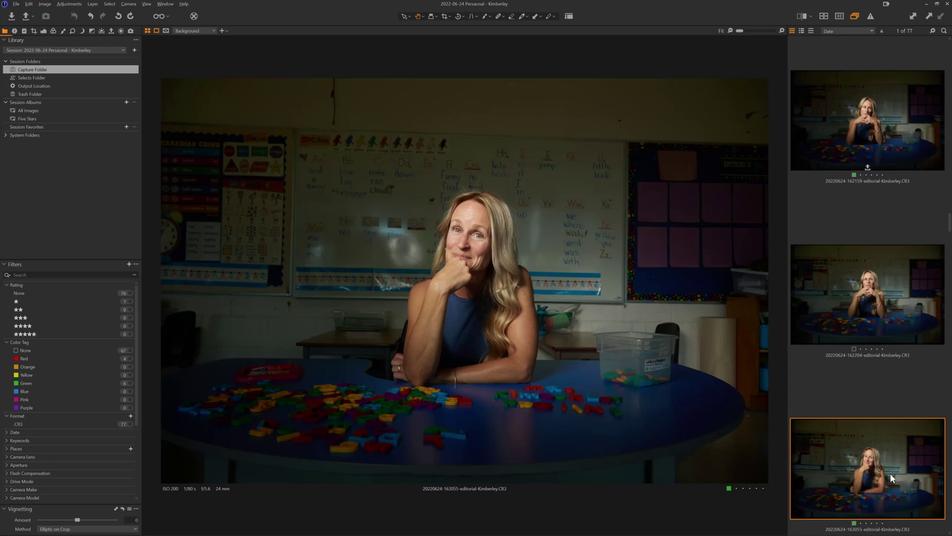
{"action": "key", "text": "Right"}
{"action": "key", "text": "plus"}
{"action": "key", "text": "Left"}
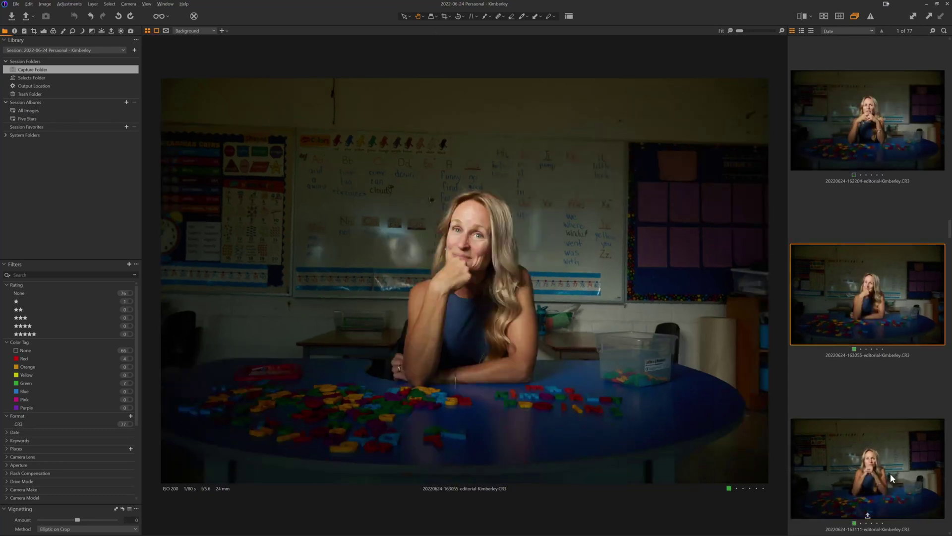
- Tag the clasped-hands portrait 163138 green and continue to the following shot
{"action": "key", "text": "Right"}
{"action": "key", "text": "Right"}
{"action": "key", "text": "Right"}
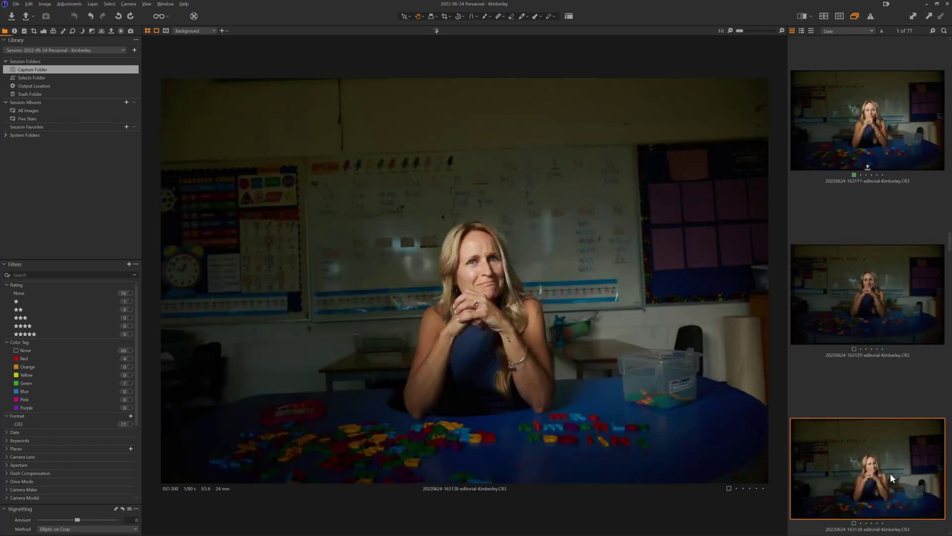
{"action": "key", "text": "plus"}
{"action": "key", "text": "Right"}
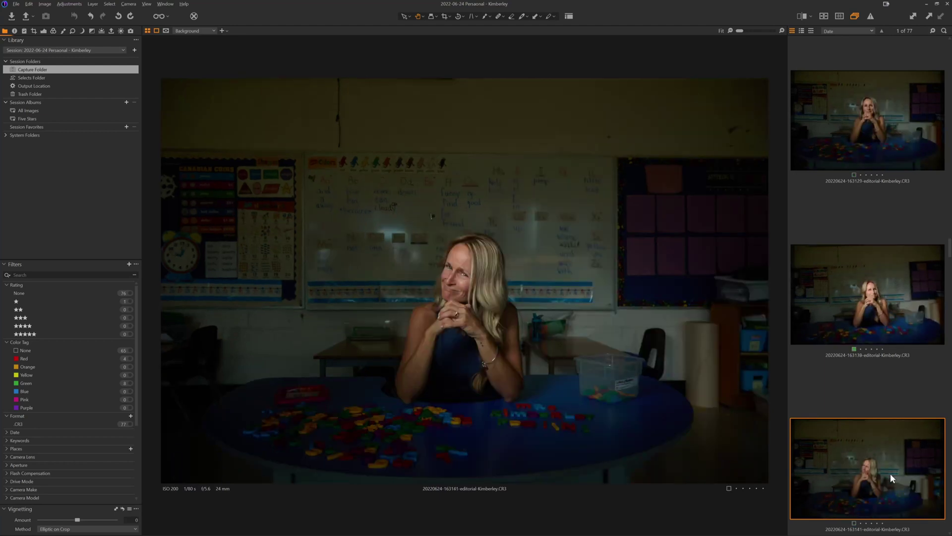
- Review the remaining dark seated portraits from 163141 to 163218 for keepers
{"action": "key", "text": "Right"}
{"action": "key", "text": "Right"}
{"action": "key", "text": "Right"}
{"action": "key", "text": "Right"}
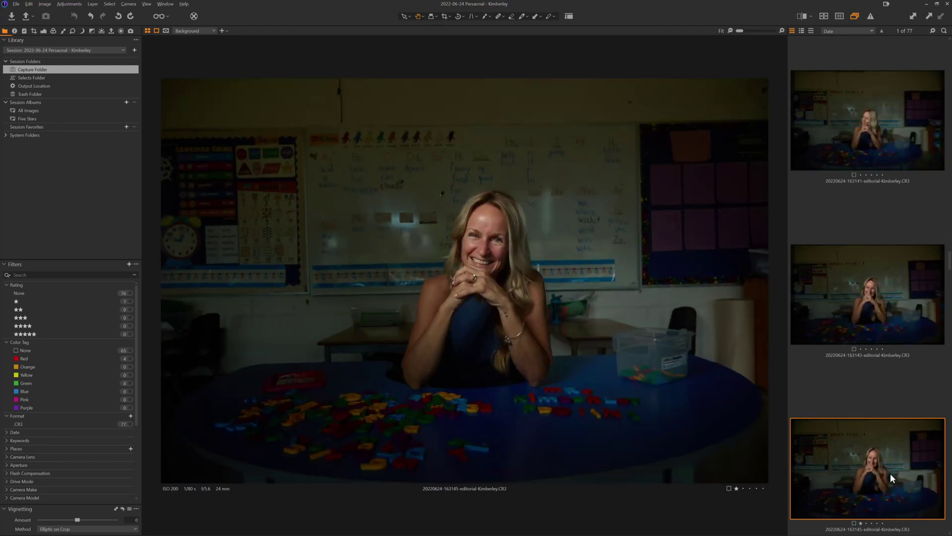
{"action": "key", "text": "Right"}
{"action": "key", "text": "Right"}
{"action": "key", "text": "Right"}
{"action": "key", "text": "Right"}
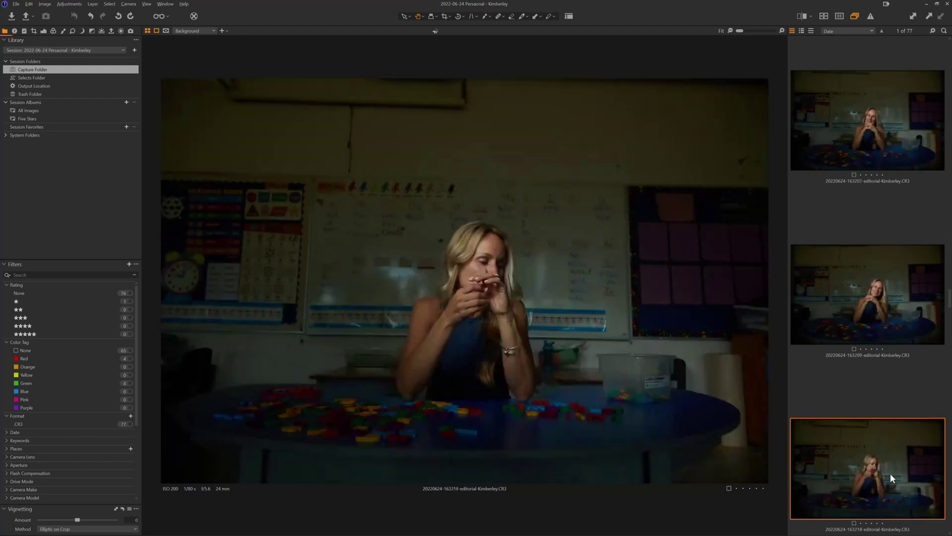
- Tag the feet-on-the-table portraits 163438 and 163455 green
{"action": "key", "text": "Right"}
{"action": "key", "text": "Right"}
{"action": "key", "text": "Right"}
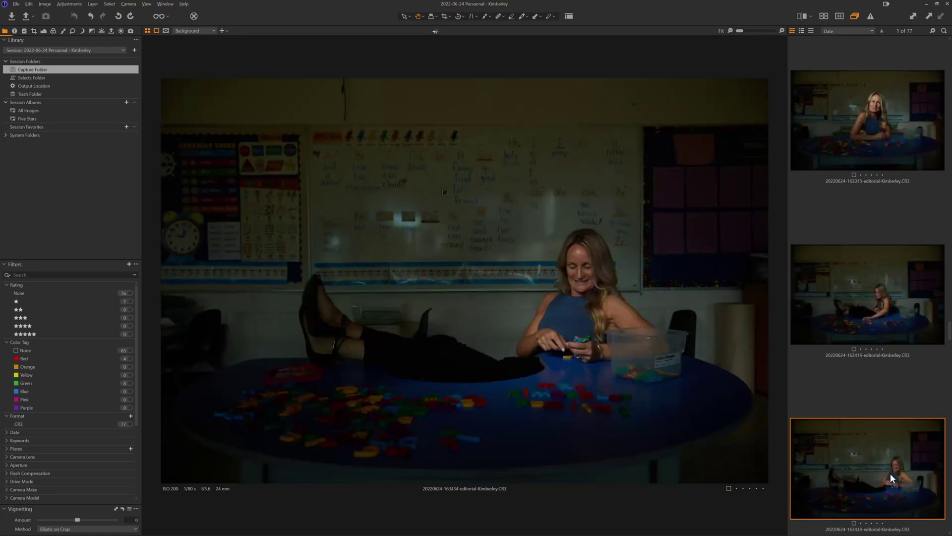
{"action": "key", "text": "plus"}
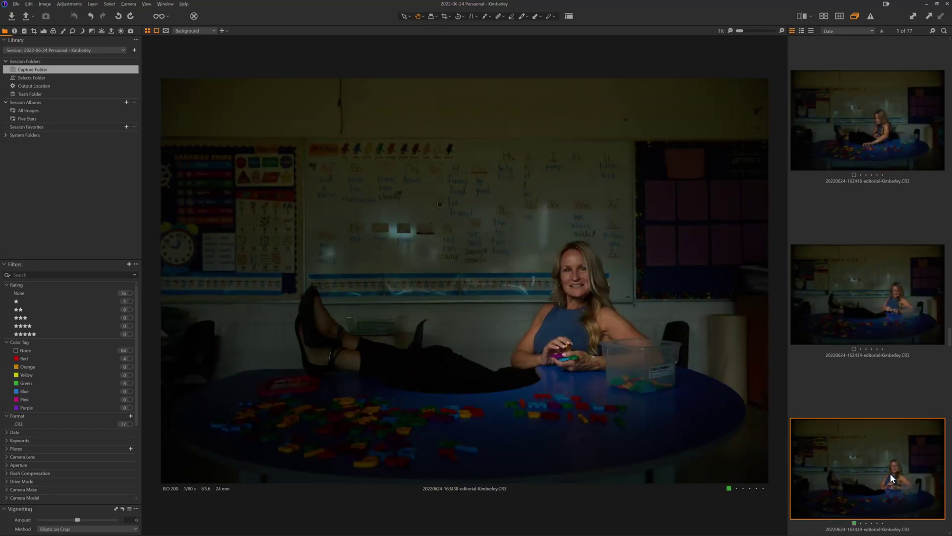
{"action": "key", "text": "Right"}
{"action": "key", "text": "Right"}
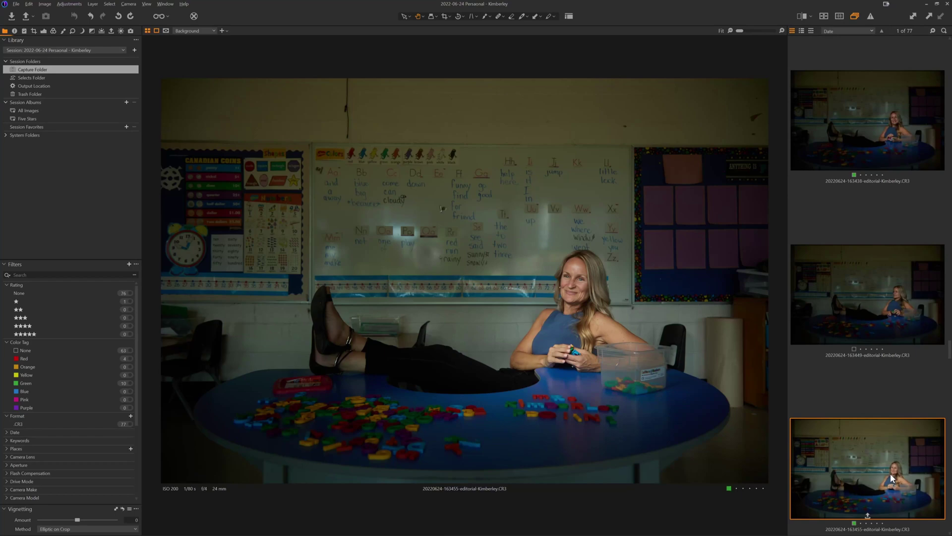
- Compare the brighter feet-on-the-table portraits and tag the smiling shot 163846 green
{"action": "key", "text": "Right"}
{"action": "key", "text": "Right"}
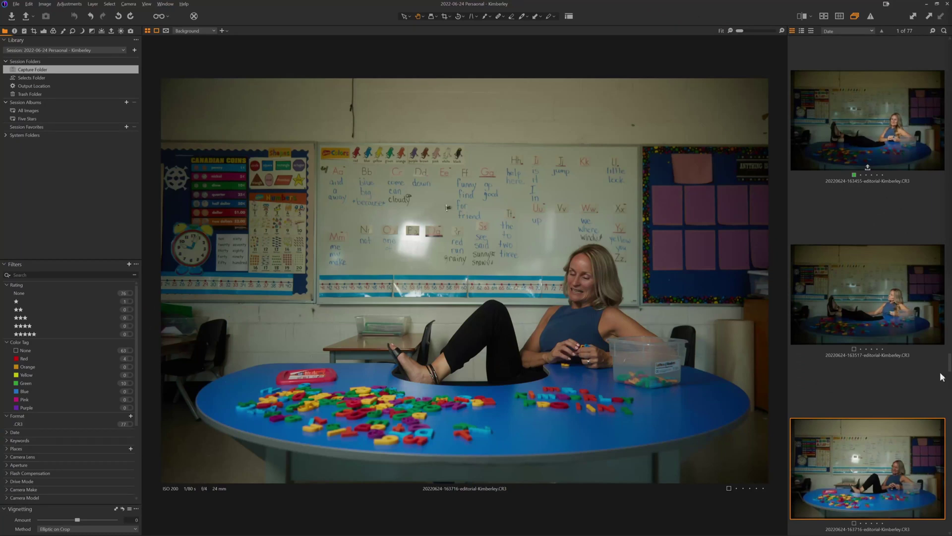
{"action": "key", "text": "Right"}
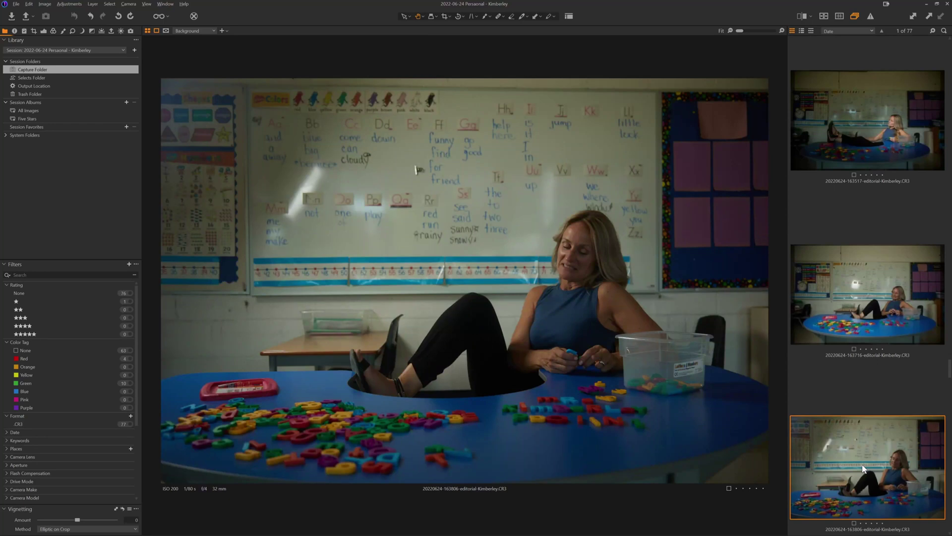
{"action": "key", "text": "Right"}
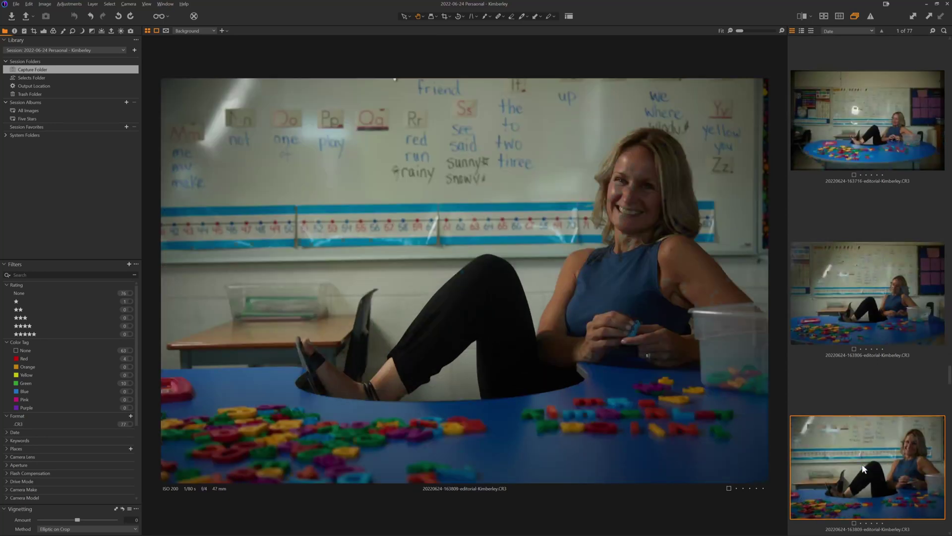
{"action": "key", "text": "Right"}
{"action": "key", "text": "Right"}
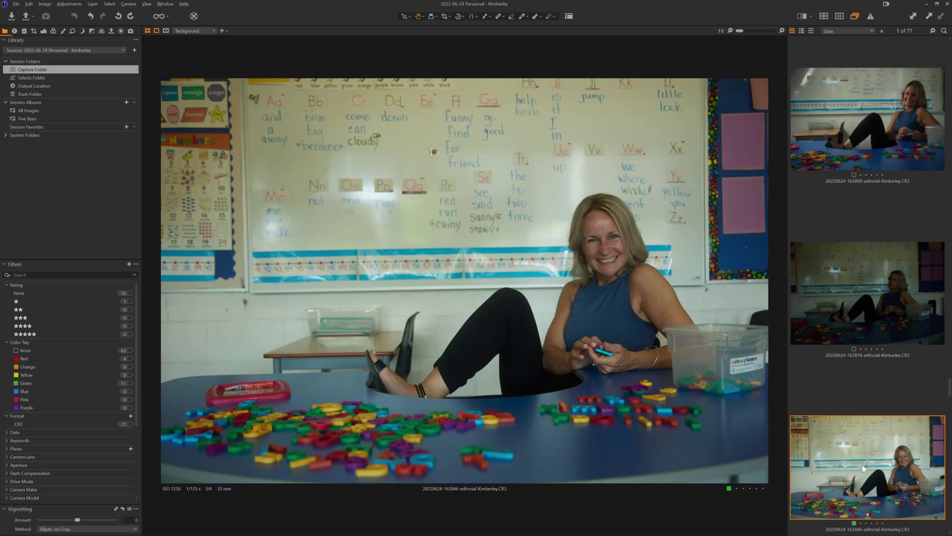
- Check the subject's face up close in the first hallway portrait, 164155, and tag that shot green
{"action": "key", "text": "Right"}
{"action": "key", "text": "Right"}
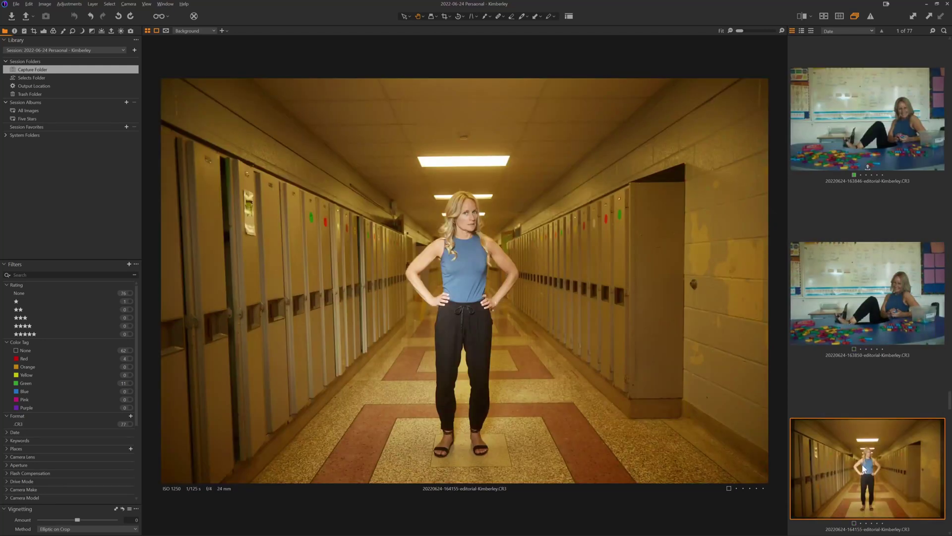
{"action": "left_click", "coordinate": [469, 224]}
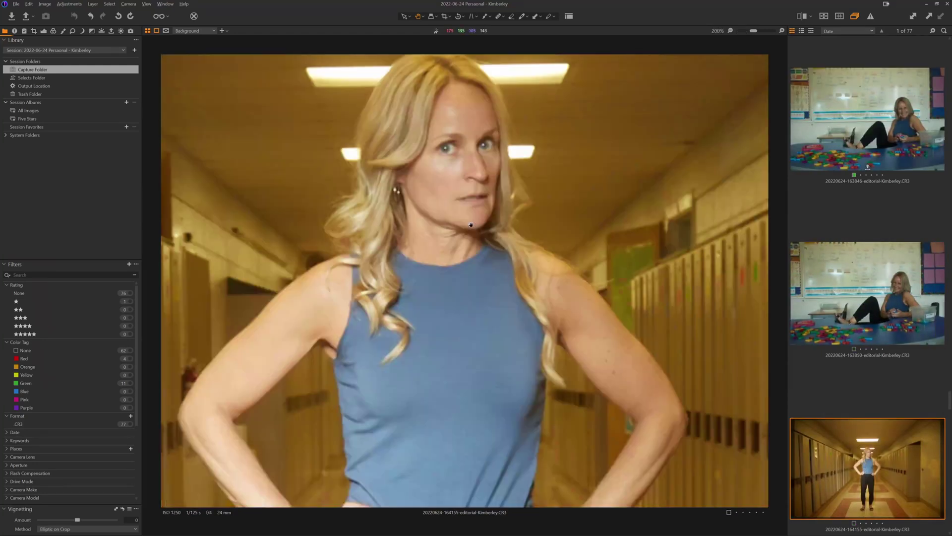
{"action": "left_click", "coordinate": [471, 224]}
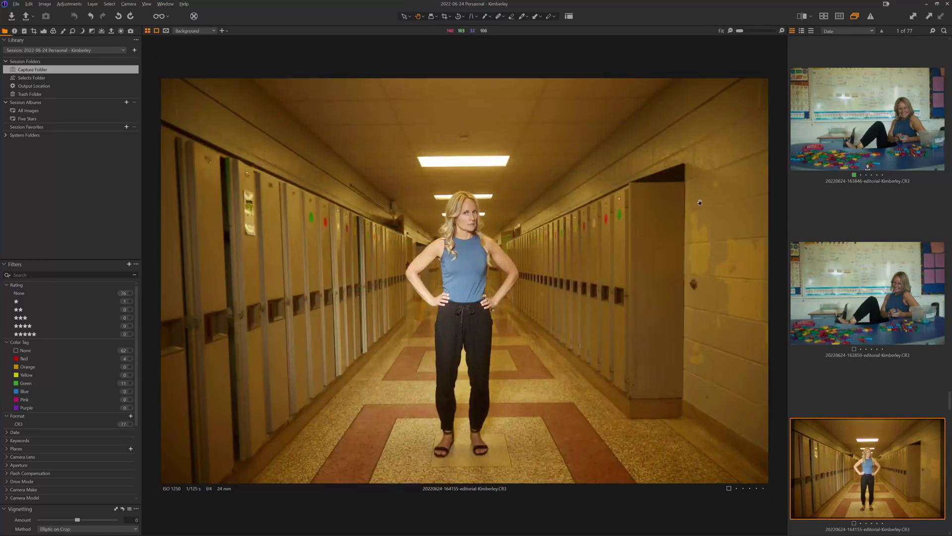
{"action": "key", "text": "plus"}
- Continue through the hallway portraits up to 164638, tagging the keepers green, including 164435
{"action": "key", "text": "Right"}
{"action": "key", "text": "Right"}
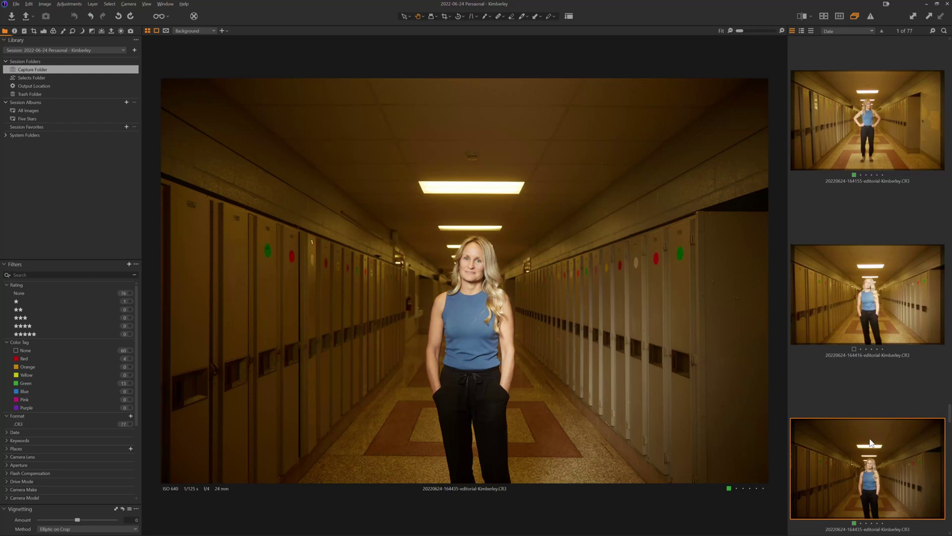
{"action": "key", "text": "Right"}
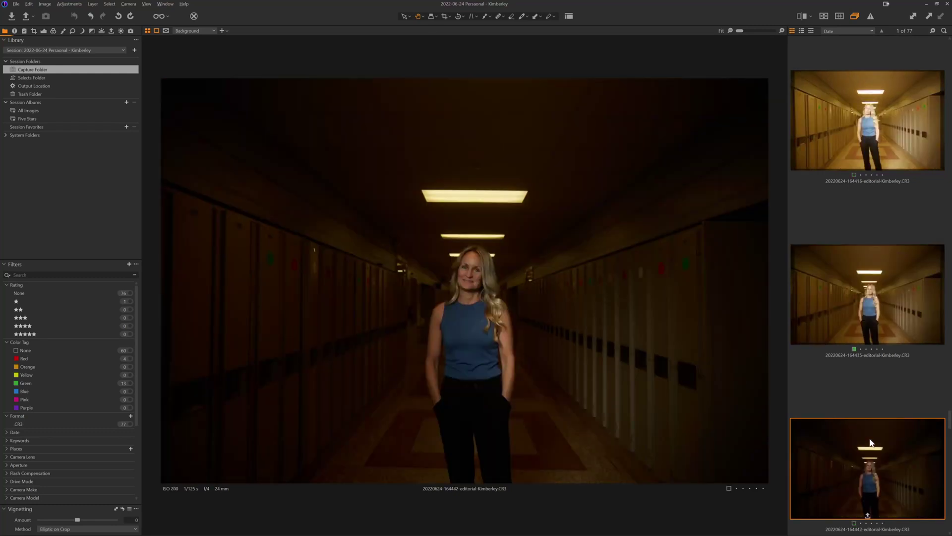
{"action": "key", "text": "Right"}
{"action": "key", "text": "Right"}
{"action": "key", "text": "Right"}
{"action": "key", "text": "Right"}
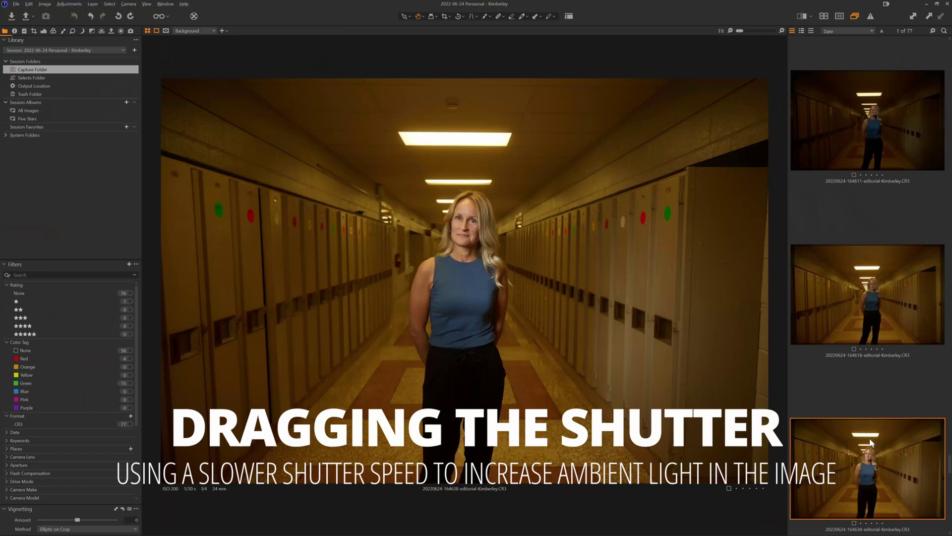
- Show the exposure adjustments for the full-length hallway portrait 164647 and examine its ceiling lights up close
{"action": "left_click", "coordinate": [870, 443]}
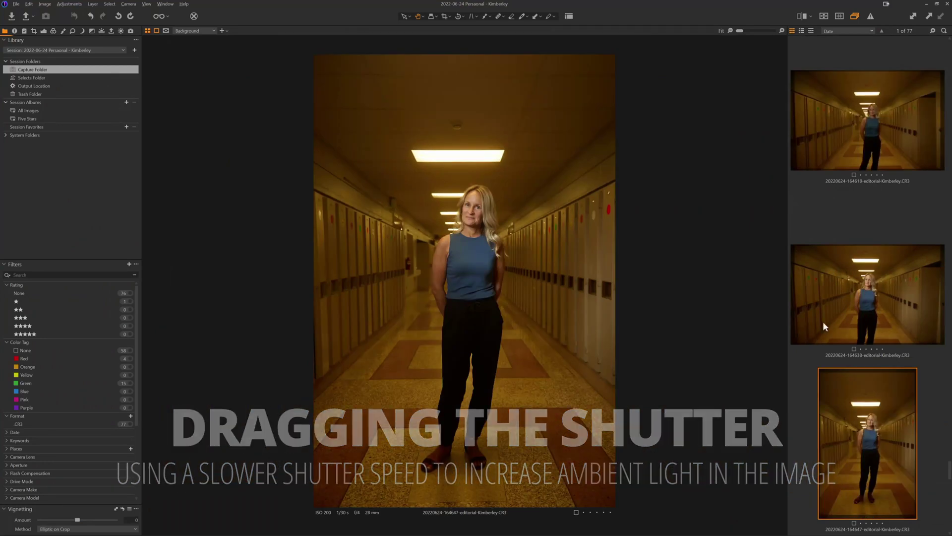
{"action": "left_click", "coordinate": [42, 31]}
{"action": "double_click", "coordinate": [459, 151]}
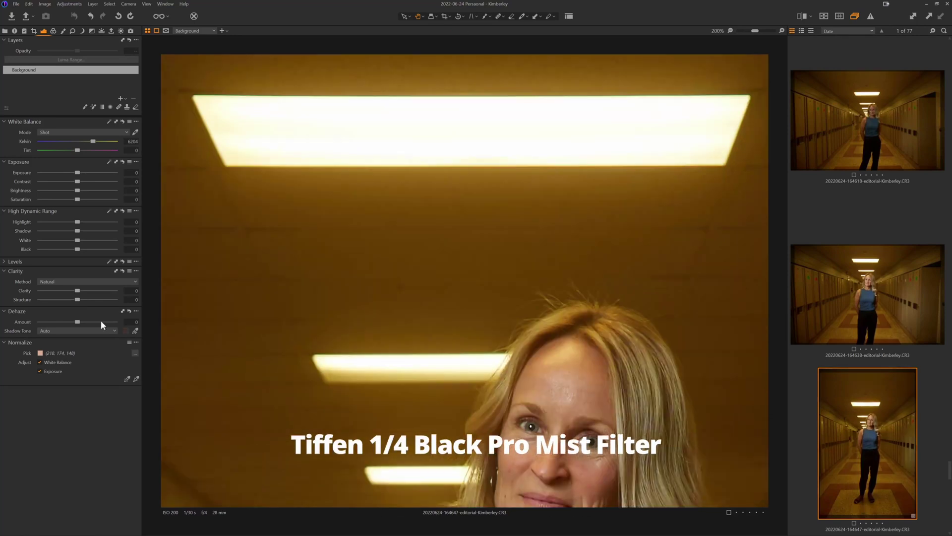
- Return to the full view of hallway portrait 164647 and review the remaining shots through locker portrait 164802
{"action": "double_click", "coordinate": [476, 266]}
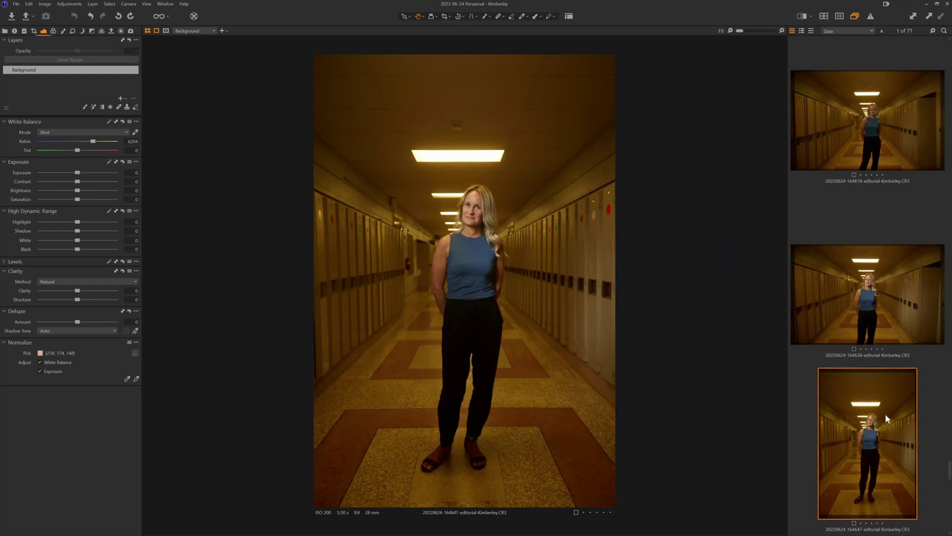
{"action": "key", "text": "Down"}
{"action": "key", "text": "Down"}
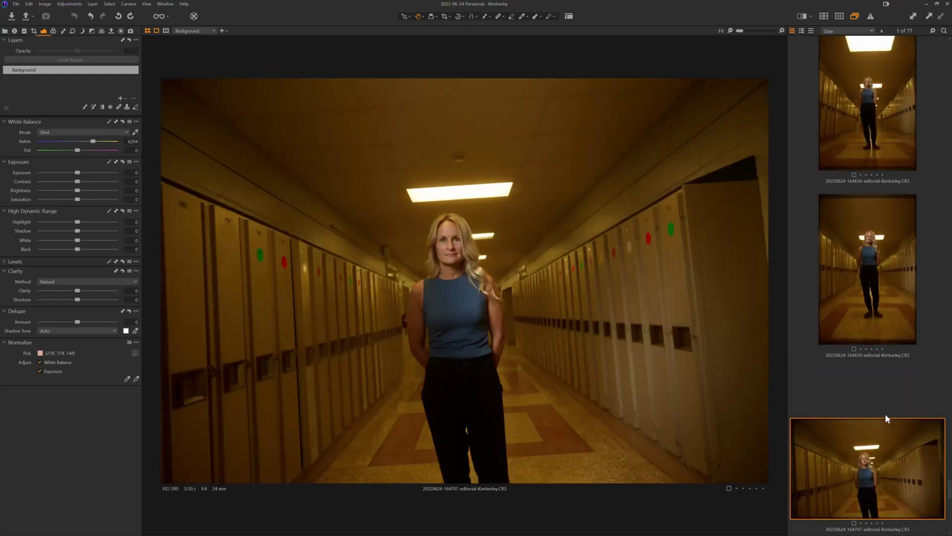
{"action": "key", "text": "Down"}
{"action": "key", "text": "Down"}
{"action": "key", "text": "Down"}
{"action": "key", "text": "Down"}
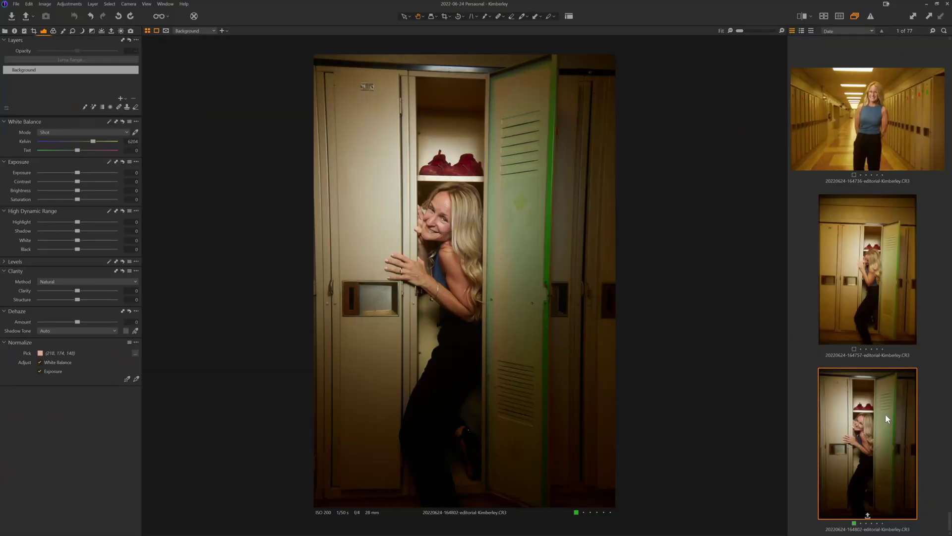
- Compare locker portraits 164757 and 164802 side by side, and examine the face and red shoes in 164802 up close
{"action": "key", "text": "Up"}
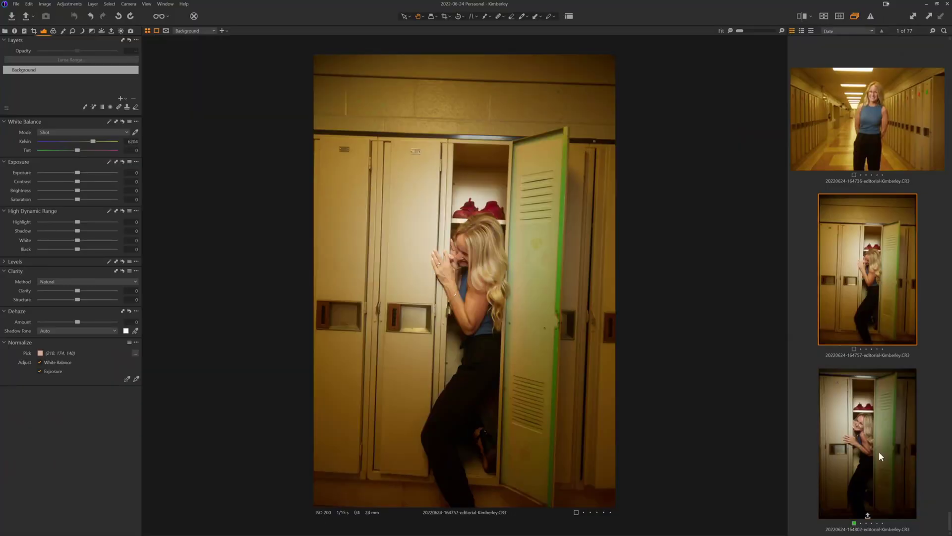
{"action": "left_click", "coordinate": [879, 446], "text": "ctrl"}
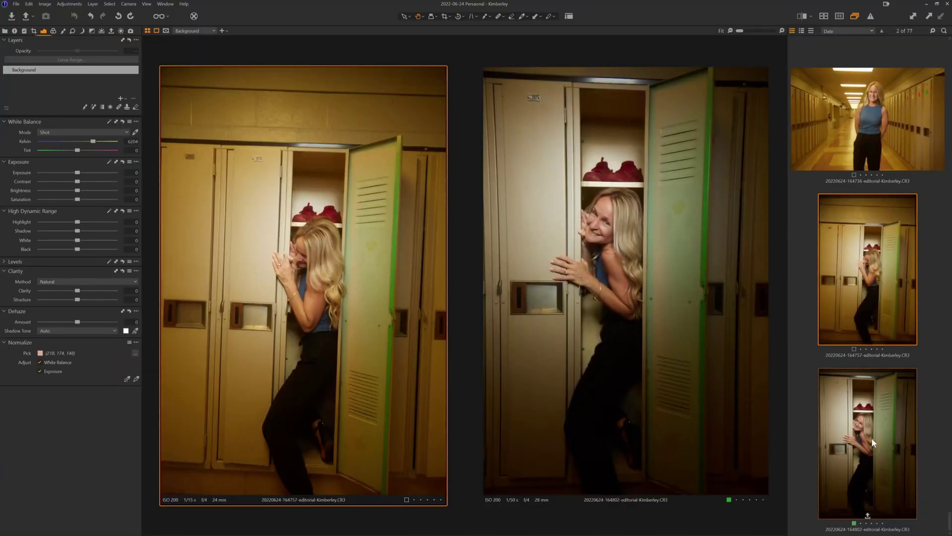
{"action": "left_click", "coordinate": [871, 437]}
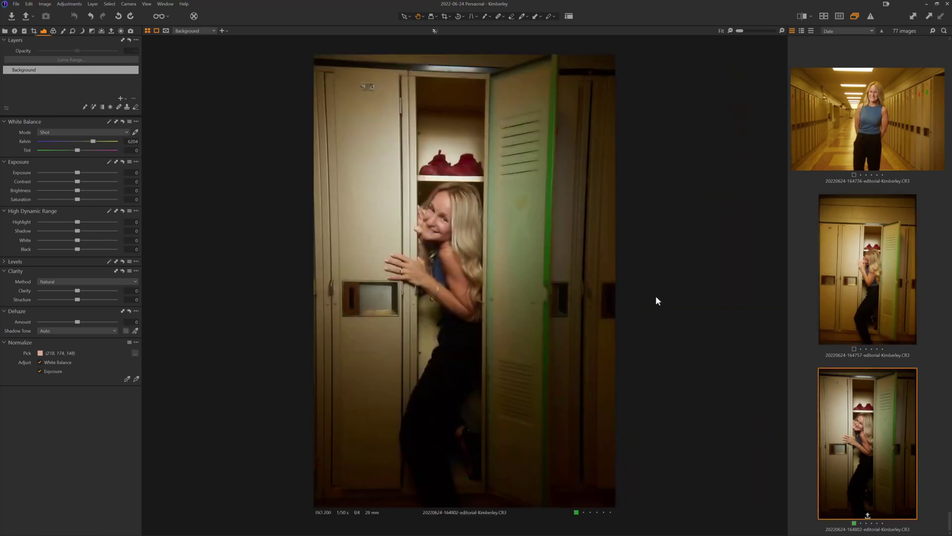
{"action": "scroll", "coordinate": [438, 195], "scroll_direction": "up", "scroll_amount": 4}
{"action": "scroll", "coordinate": [438, 195], "scroll_direction": "down", "scroll_amount": 4}
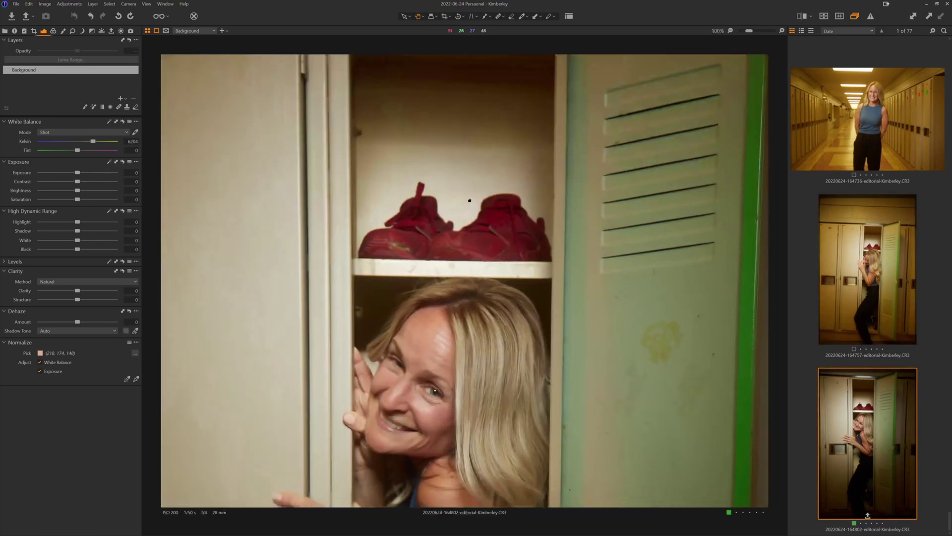
{"action": "scroll", "coordinate": [523, 230], "scroll_direction": "down", "scroll_amount": 2}
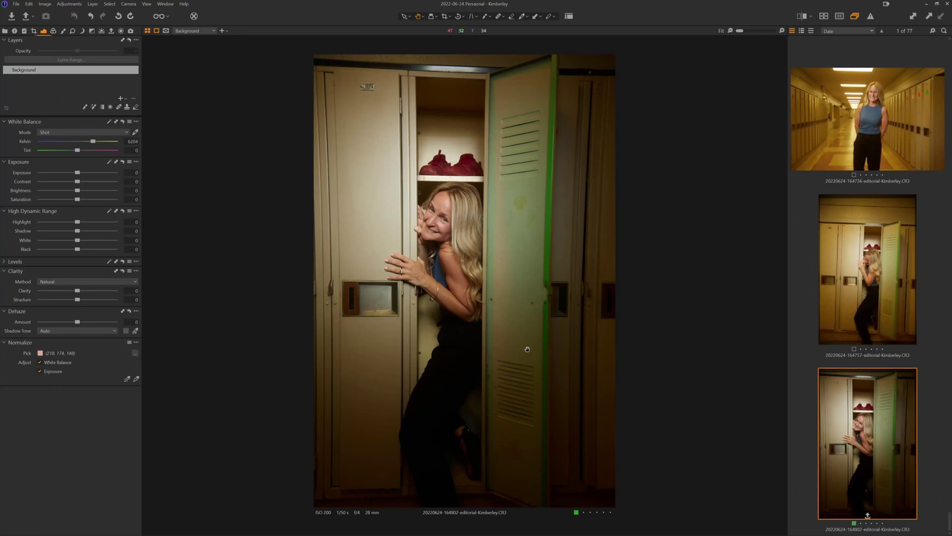
- Filter the session to green-tagged images, look over them as a thumbnail grid, and return to the single-image view
{"action": "key", "text": "ctrl+alt+1"}
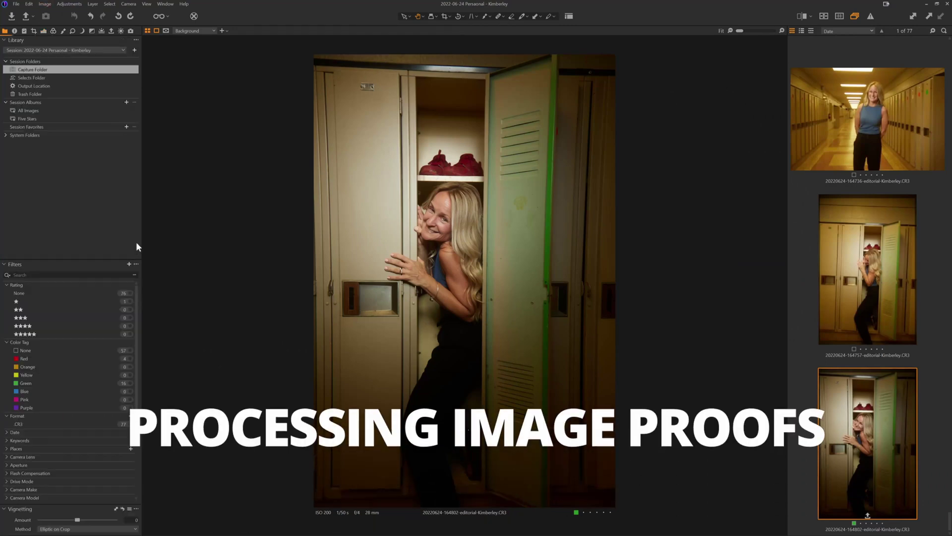
{"action": "left_click", "coordinate": [125, 383]}
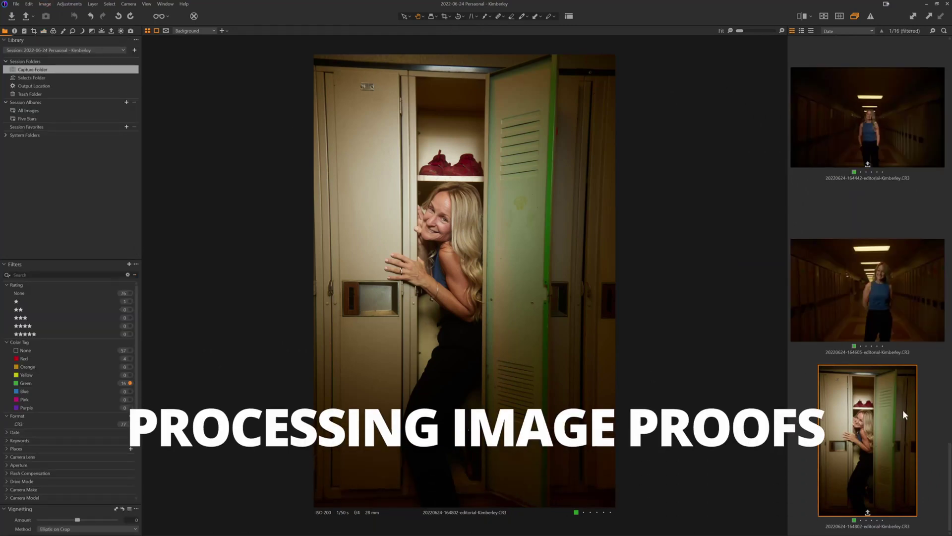
{"action": "key", "text": "ctrl+alt+v"}
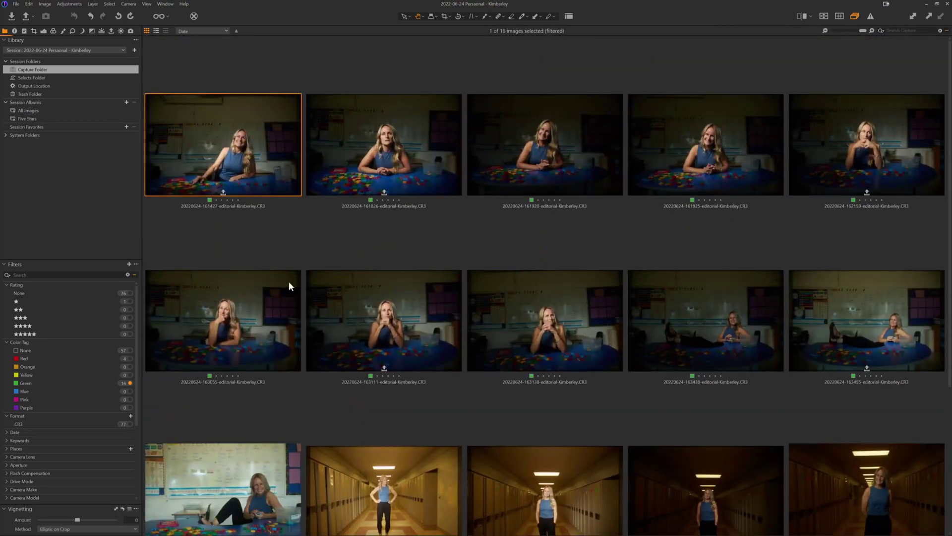
{"action": "key", "text": "ctrl+alt+v"}
- Crop the first classroom portrait, 161427, to 16x9 from the whiteboard's upper edge down to the bottom of the picture
{"action": "left_click", "coordinate": [450, 16]}
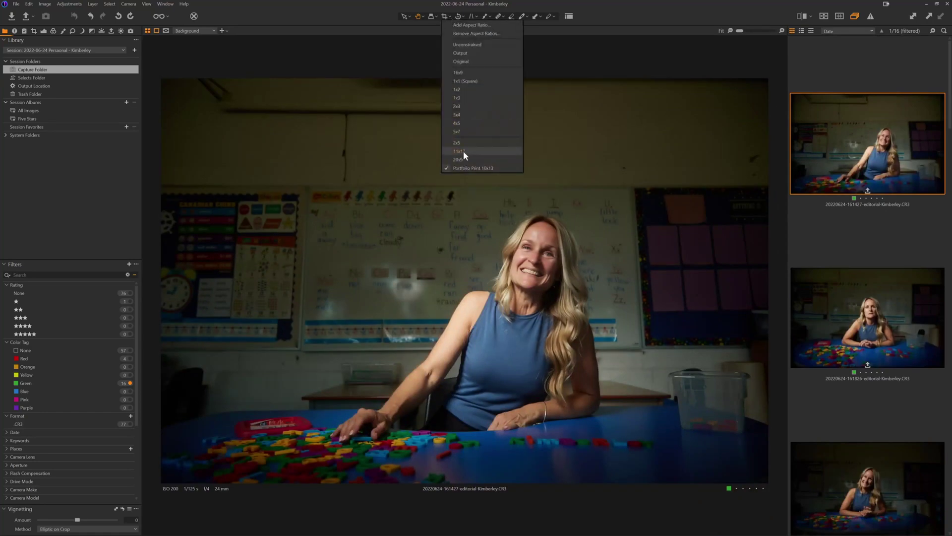
{"action": "left_click", "coordinate": [474, 75]}
{"action": "left_click_drag", "start_coordinate": [465, 110], "coordinate": [462, 196]}
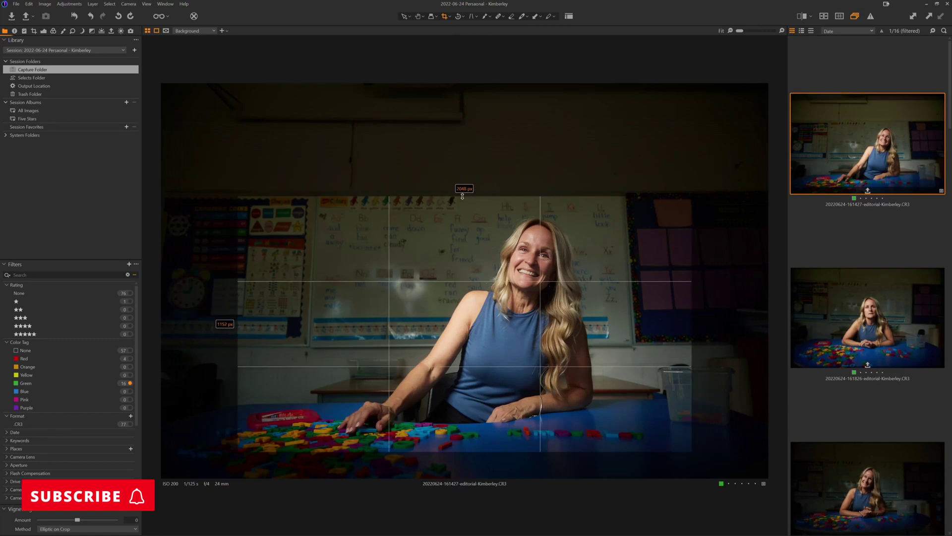
{"action": "left_click_drag", "start_coordinate": [465, 451], "coordinate": [465, 478]}
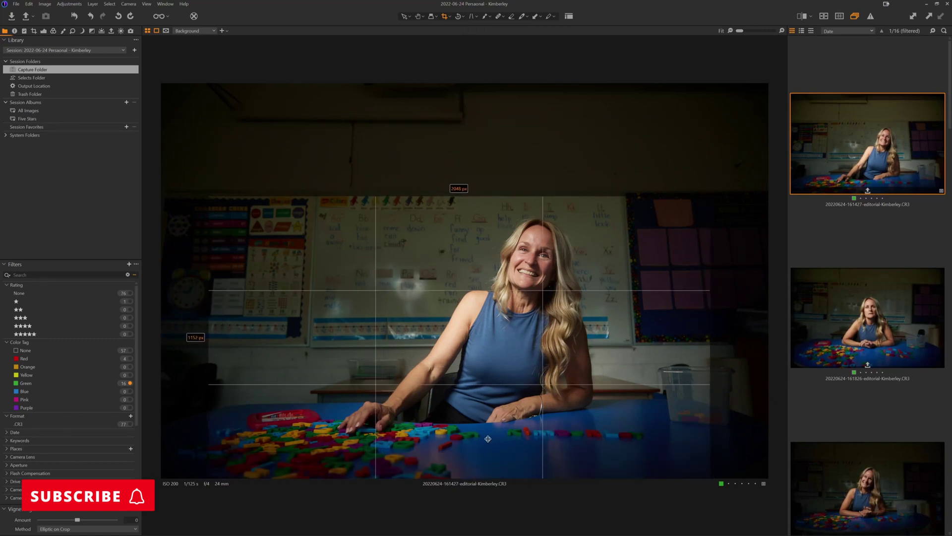
{"action": "key", "text": "h"}
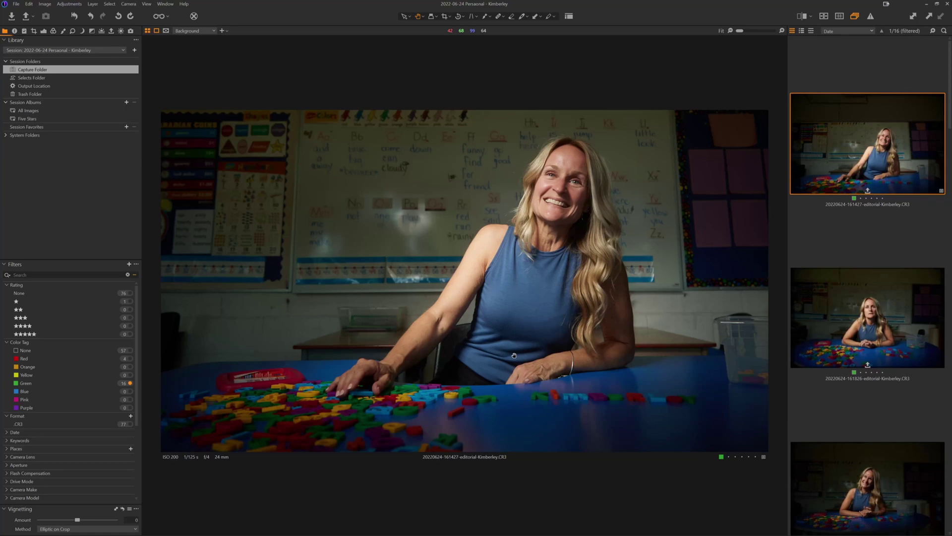
- Shift the 16x9 crop on portrait 161427 slightly to the right and apply it
{"action": "key", "text": "c"}
{"action": "left_click_drag", "start_coordinate": [513, 370], "coordinate": [536, 383]}
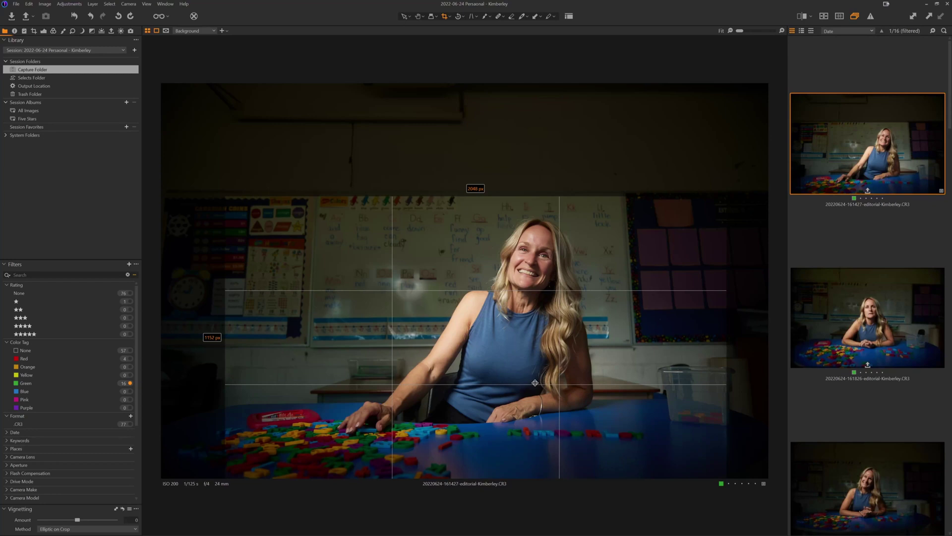
{"action": "key", "text": "h"}
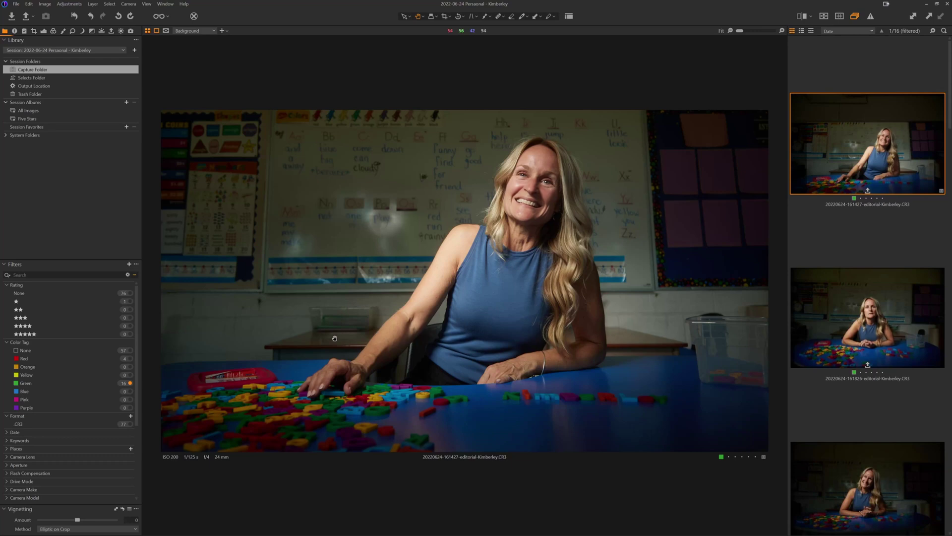
- Crop classroom portrait 161826 to a 1x1 square around the seated subject, starting at the whiteboard's upper edge
{"action": "left_click", "coordinate": [841, 307]}
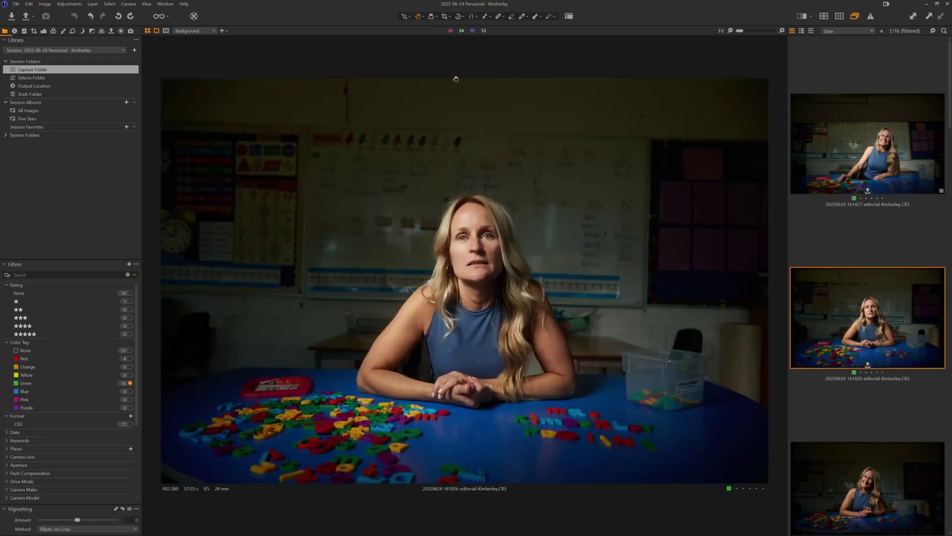
{"action": "left_click", "coordinate": [451, 16]}
{"action": "left_click", "coordinate": [482, 82]}
{"action": "left_click_drag", "start_coordinate": [467, 84], "coordinate": [608, 146]}
- Straighten portrait 161826 along the whiteboard's lower edge
{"action": "key", "text": "r"}
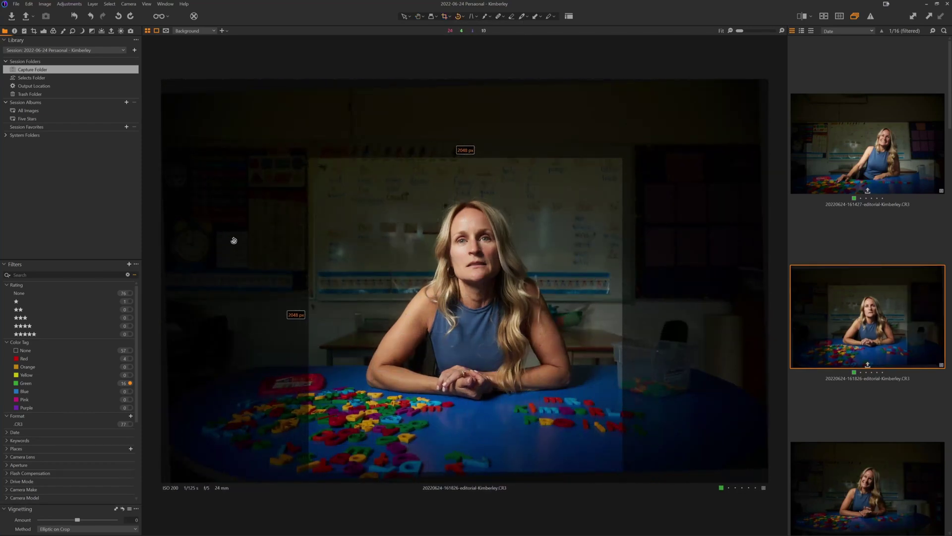
{"action": "left_click_drag", "start_coordinate": [179, 298], "coordinate": [776, 304]}
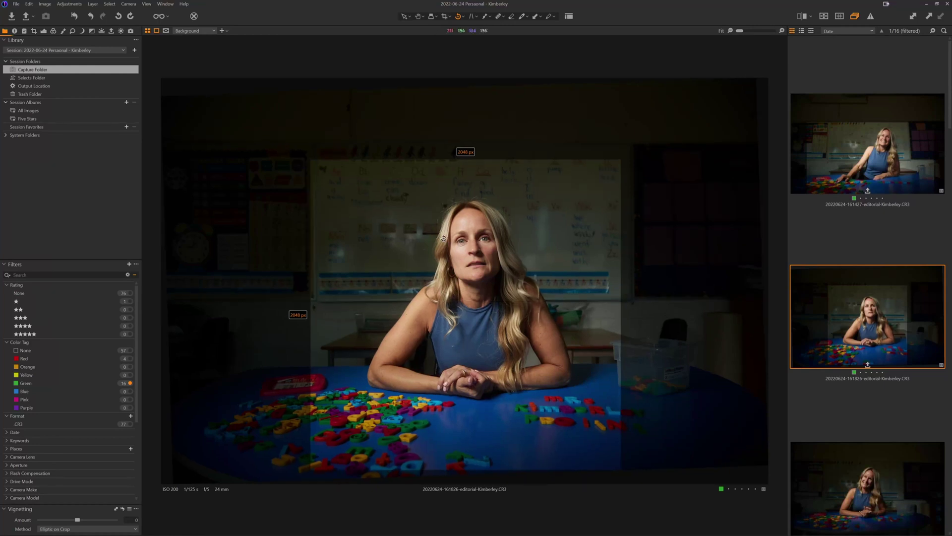
{"action": "key", "text": "h"}
- Move the square crop on portrait 161826 to the right so the subject sits left of centre
{"action": "key", "text": "c"}
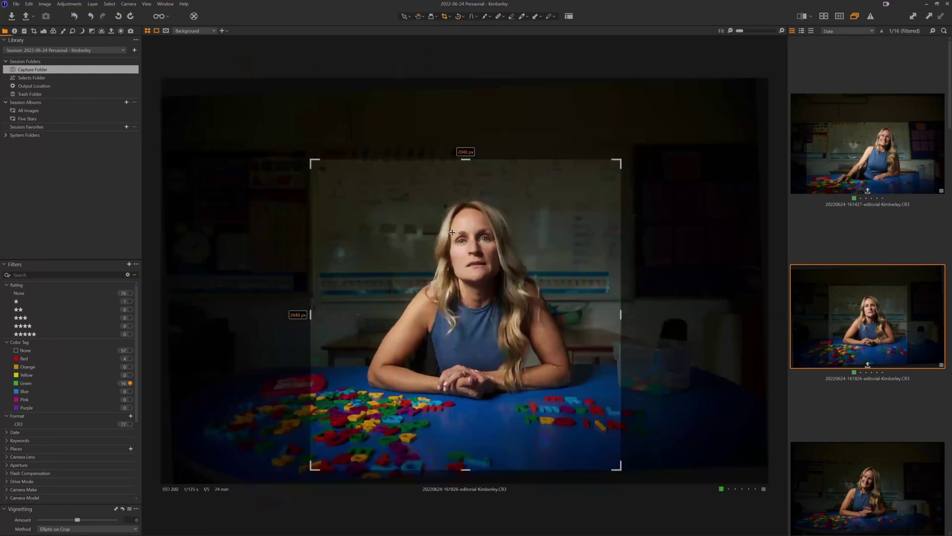
{"action": "left_click_drag", "start_coordinate": [391, 280], "coordinate": [426, 286]}
{"action": "left_click_drag", "start_coordinate": [489, 427], "coordinate": [490, 427]}
{"action": "key", "text": "h"}
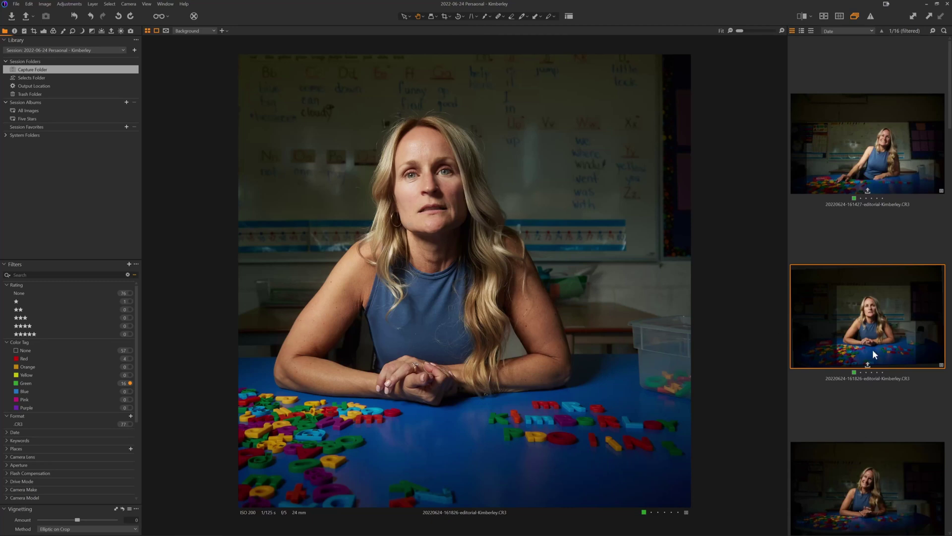
- Go to portrait 162159 and crop it to the Portfolio Print 10x13 ratio, trimming the top and bottom around the subject
{"action": "left_click", "coordinate": [888, 492]}
{"action": "scroll", "coordinate": [885, 272], "scroll_direction": "down", "scroll_amount": 3}
{"action": "key", "text": "Down"}
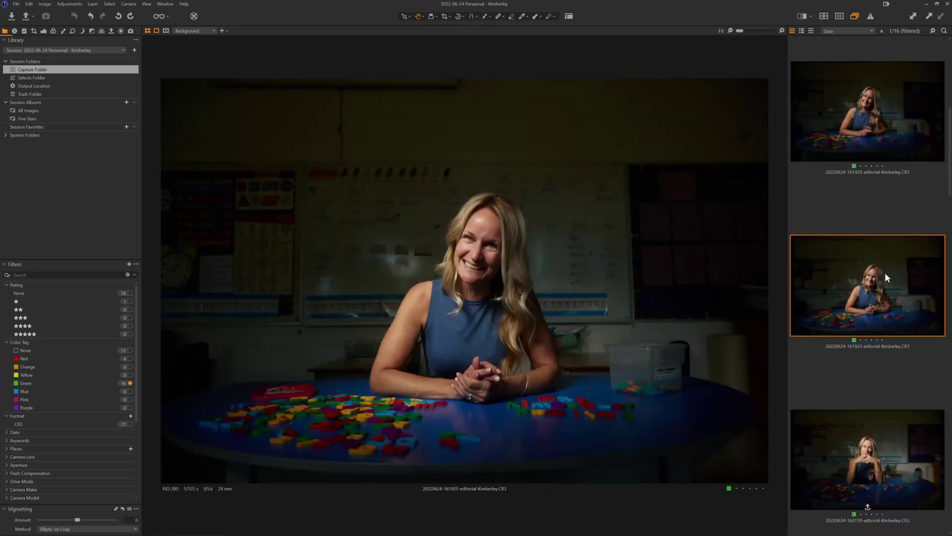
{"action": "key", "text": "Down"}
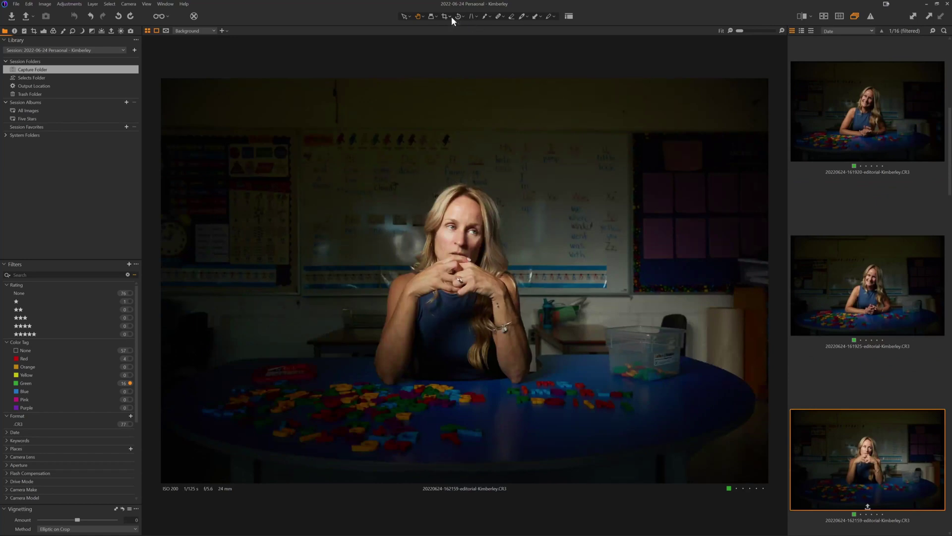
{"action": "left_click", "coordinate": [452, 16]}
{"action": "left_click", "coordinate": [475, 167]}
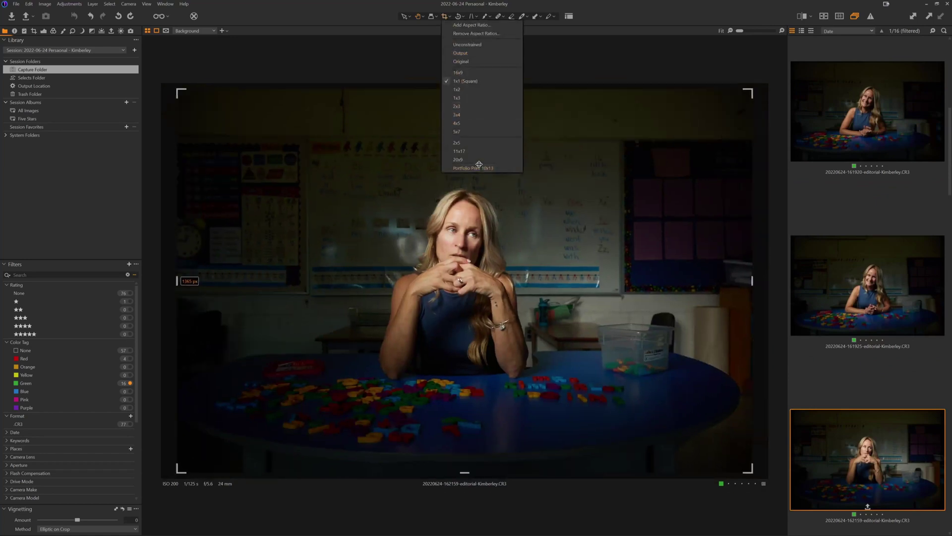
{"action": "left_click_drag", "start_coordinate": [464, 83], "coordinate": [464, 143]}
{"action": "left_click_drag", "start_coordinate": [473, 476], "coordinate": [473, 429]}
- Shift the 10x13 crop on 162159 right and resize it to place the subject left of centre with the letter bin included
{"action": "left_click_drag", "start_coordinate": [458, 376], "coordinate": [490, 375]}
{"action": "left_click_drag", "start_coordinate": [679, 428], "coordinate": [665, 414]}
{"action": "left_click_drag", "start_coordinate": [561, 360], "coordinate": [585, 362]}
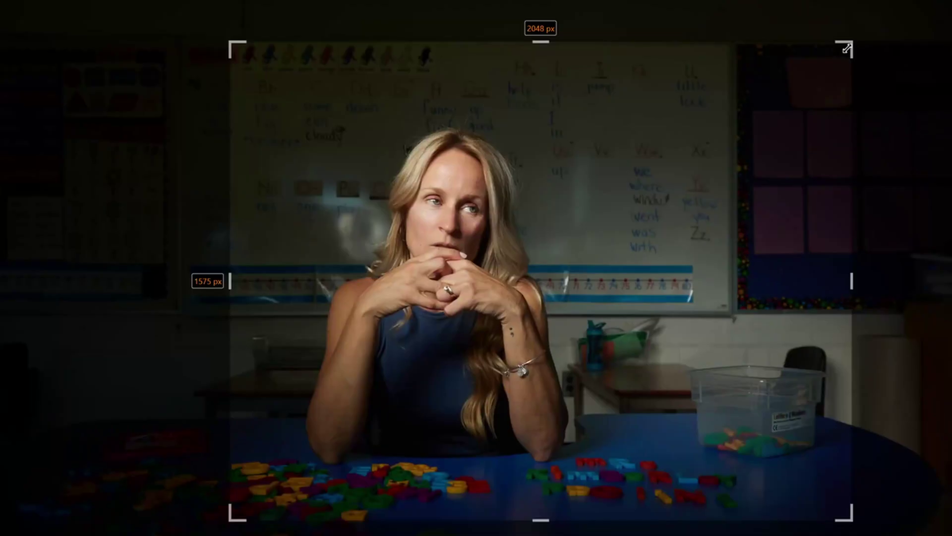
{"action": "left_click_drag", "start_coordinate": [851, 47], "coordinate": [838, 60]}
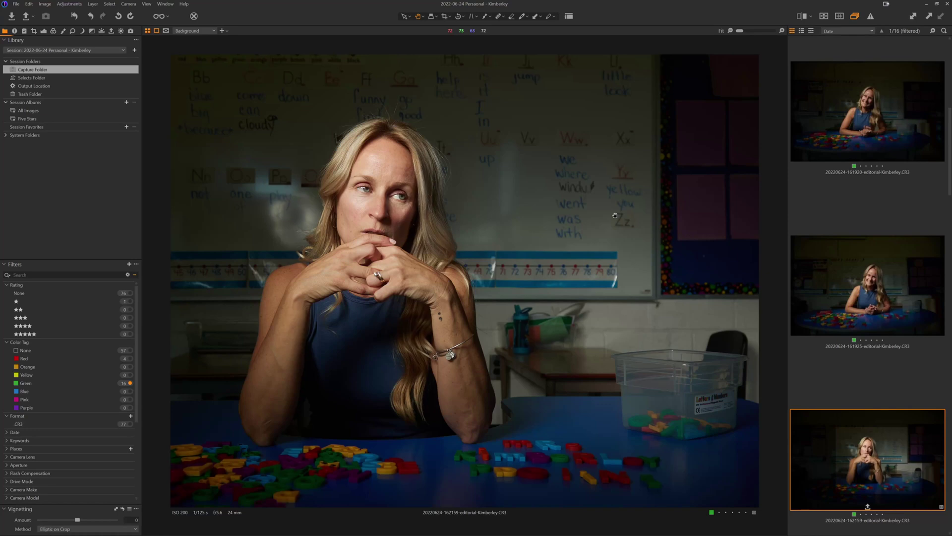
- Crop portrait 163111 to a vertical 4x5 frame around the subject, starting near the whiteboard's upper edge
{"action": "key", "text": "Down"}
{"action": "key", "text": "Down"}
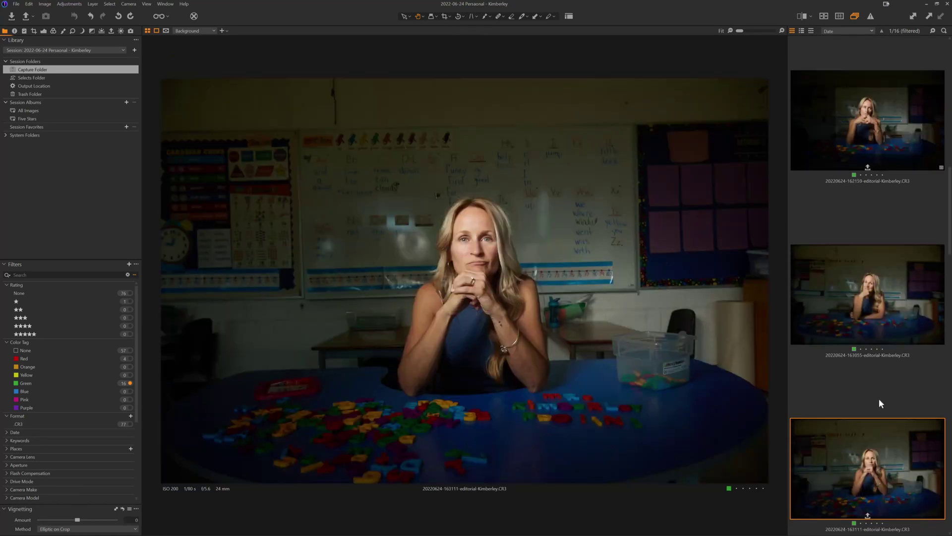
{"action": "left_click", "coordinate": [451, 18]}
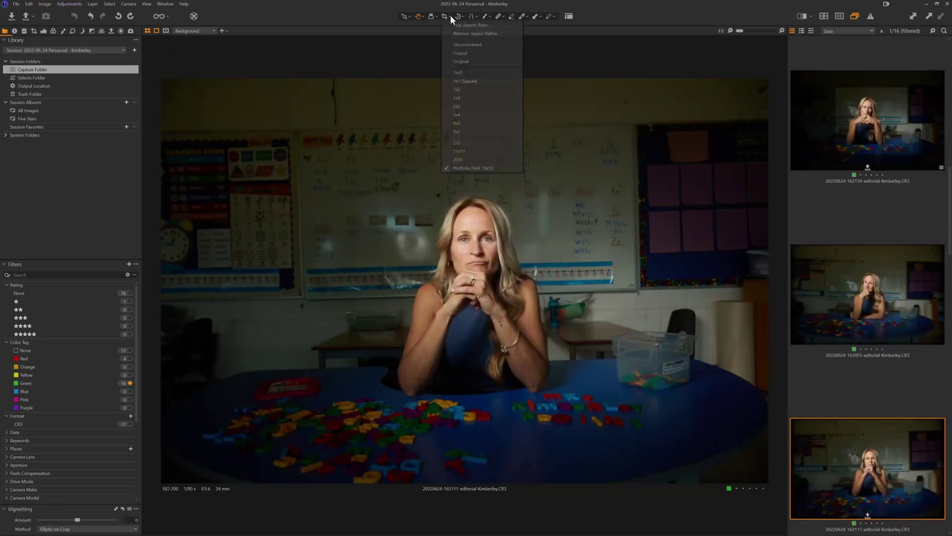
{"action": "left_click", "coordinate": [478, 120]}
{"action": "left_click_drag", "start_coordinate": [699, 98], "coordinate": [393, 92]}
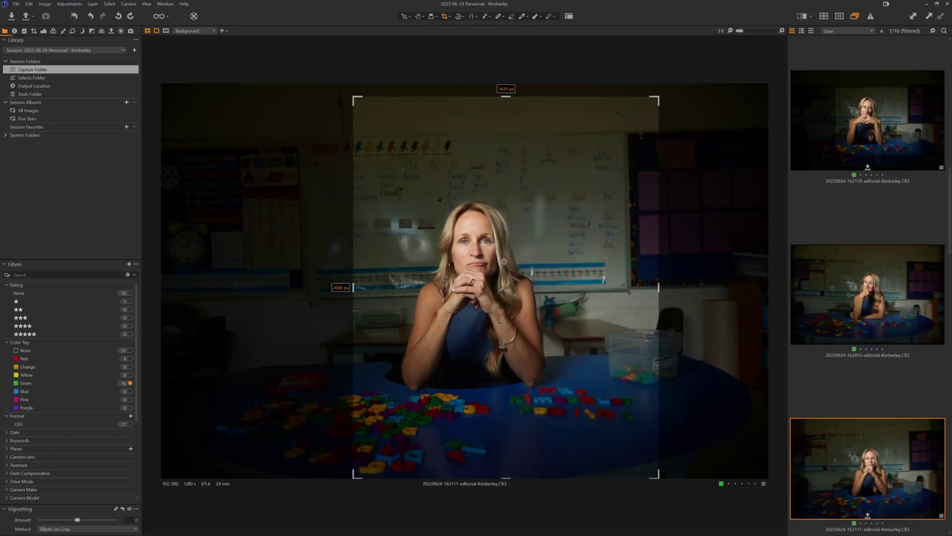
{"action": "left_click_drag", "start_coordinate": [365, 97], "coordinate": [384, 144]}
- Straighten portrait 163111 along the whiteboard's lower edge and nudge its 4x5 crop slightly
{"action": "key", "text": "r"}
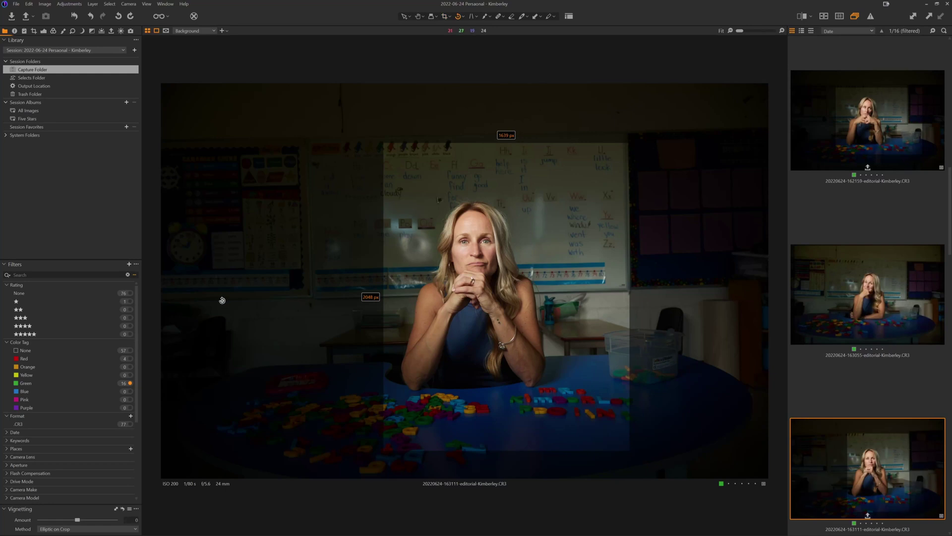
{"action": "left_click_drag", "start_coordinate": [190, 301], "coordinate": [759, 287]}
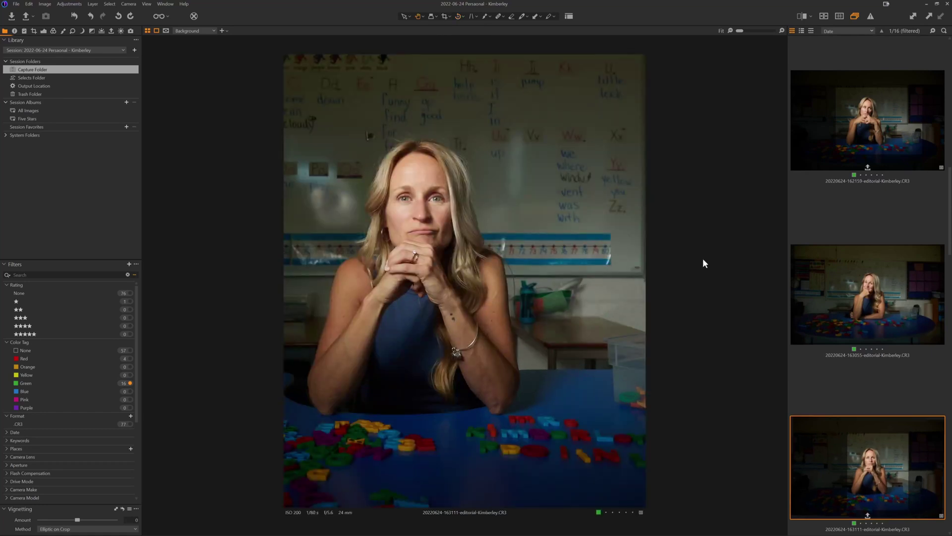
{"action": "key", "text": "c"}
{"action": "left_click_drag", "start_coordinate": [630, 296], "coordinate": [636, 299]}
{"action": "key", "text": "h"}
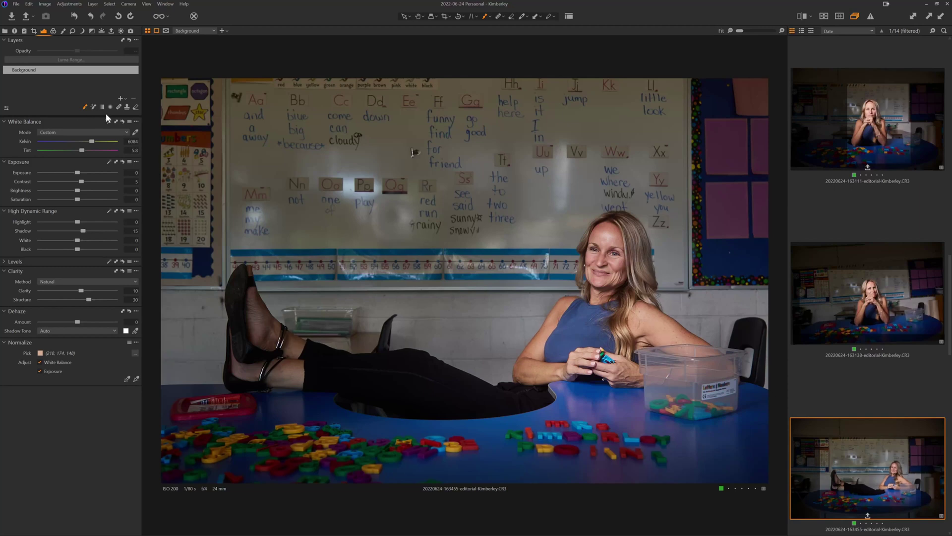
- Place a radial gradient mask over the subject's face in feet-up portrait 163455 and raise its exposure to 1.87
{"action": "left_click", "coordinate": [110, 107]}
{"action": "left_click_drag", "start_coordinate": [602, 258], "coordinate": [647, 319]}
{"action": "left_click_drag", "start_coordinate": [624, 287], "coordinate": [625, 293]}
{"action": "left_click_drag", "start_coordinate": [594, 257], "coordinate": [604, 257]}
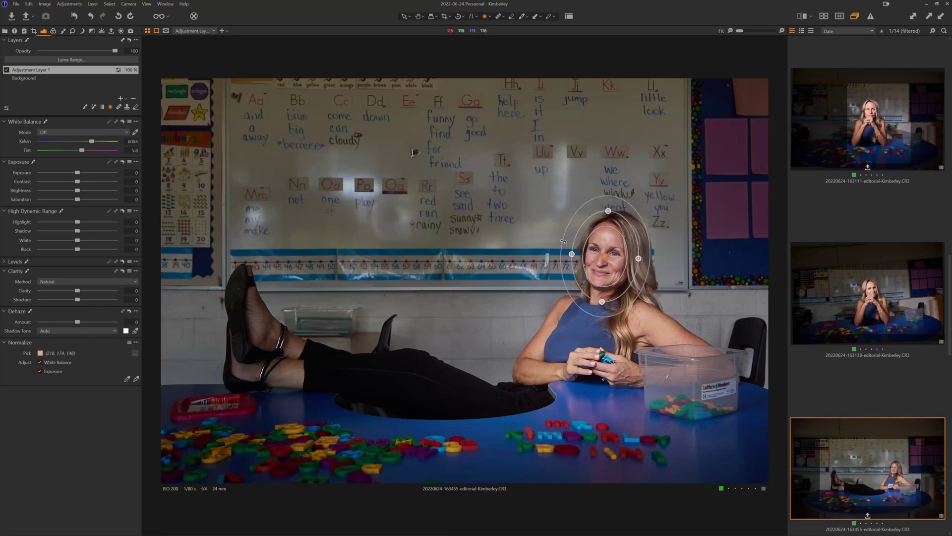
{"action": "mouse_move", "coordinate": [562, 241]}
{"action": "left_mouse_down"}
{"action": "mouse_move", "coordinate": [184, 222]}
{"action": "mouse_move", "coordinate": [566, 239]}
{"action": "left_mouse_up"}
{"action": "left_click", "coordinate": [94, 172]}
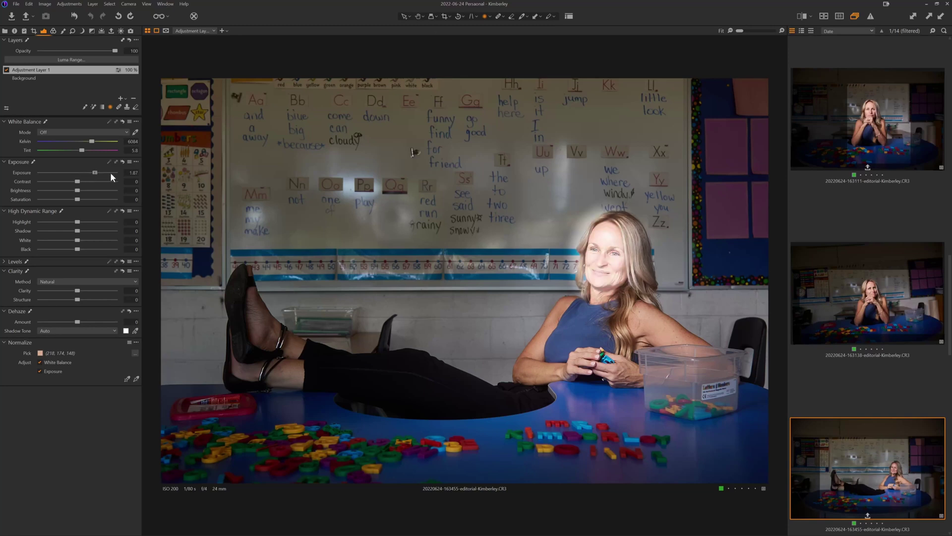
- Exaggerate the layer's exposure to 4, widen the radial mask's outer falloff well beyond the subject, and reset the exposure to 0
{"action": "left_click_drag", "start_coordinate": [110, 172], "coordinate": [119, 173]}
{"action": "mouse_move", "coordinate": [563, 235]}
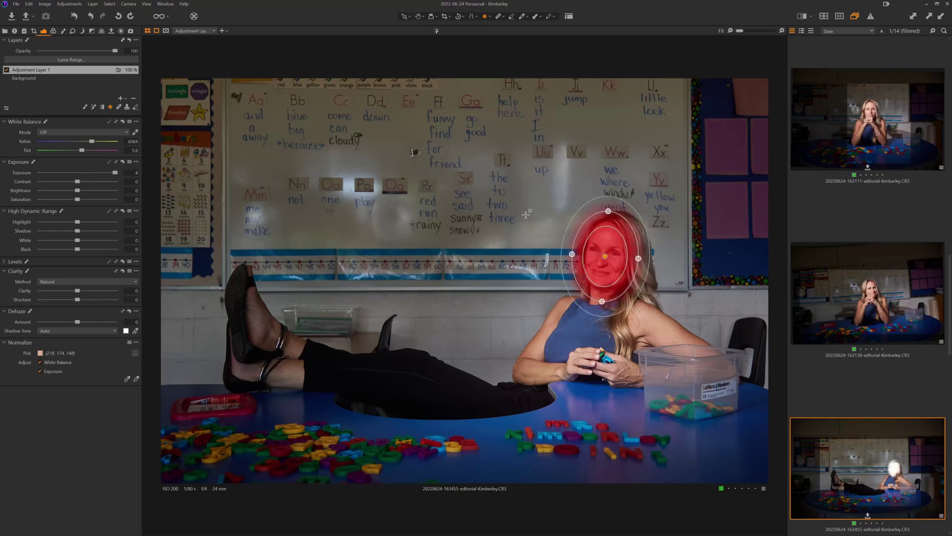
{"action": "left_click_drag", "start_coordinate": [563, 235], "coordinate": [337, 239]}
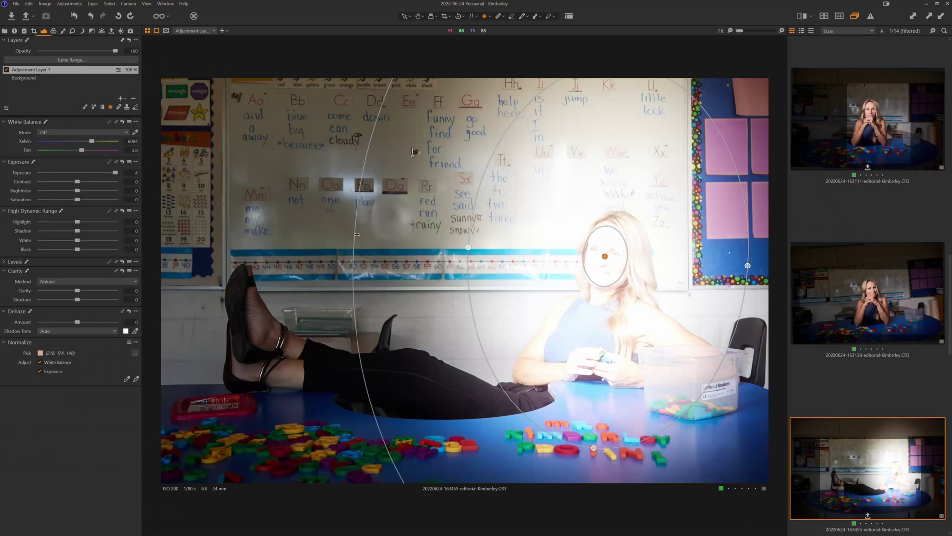
{"action": "double_click", "coordinate": [115, 173]}
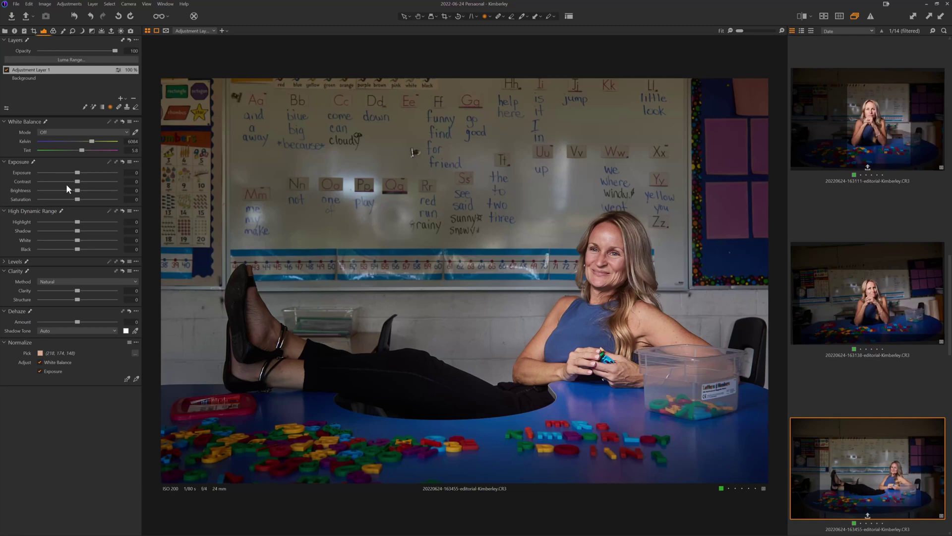
- Set the masked layer's contrast to 6 and brightness to 5, and rename the layer face
{"action": "left_click_drag", "start_coordinate": [78, 181], "coordinate": [82, 181]}
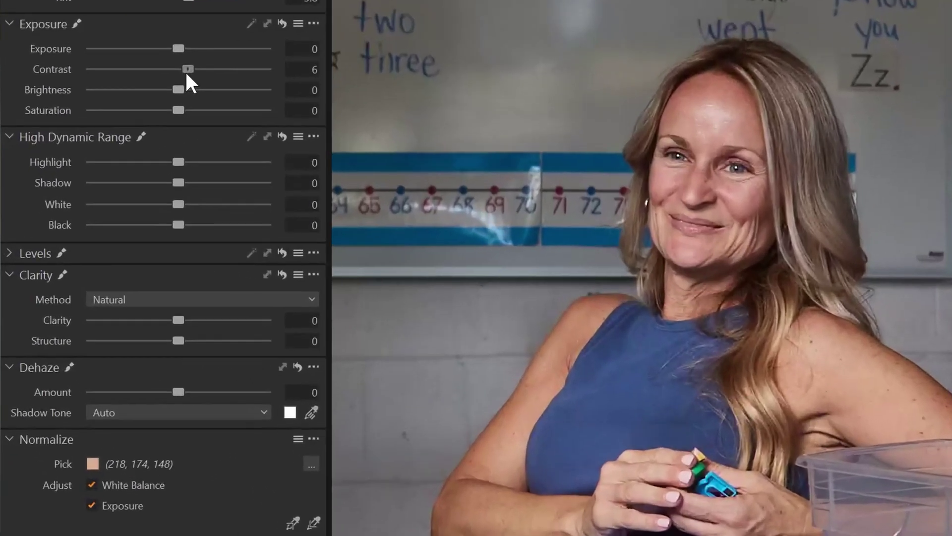
{"action": "left_click_drag", "start_coordinate": [177, 90], "coordinate": [184, 91]}
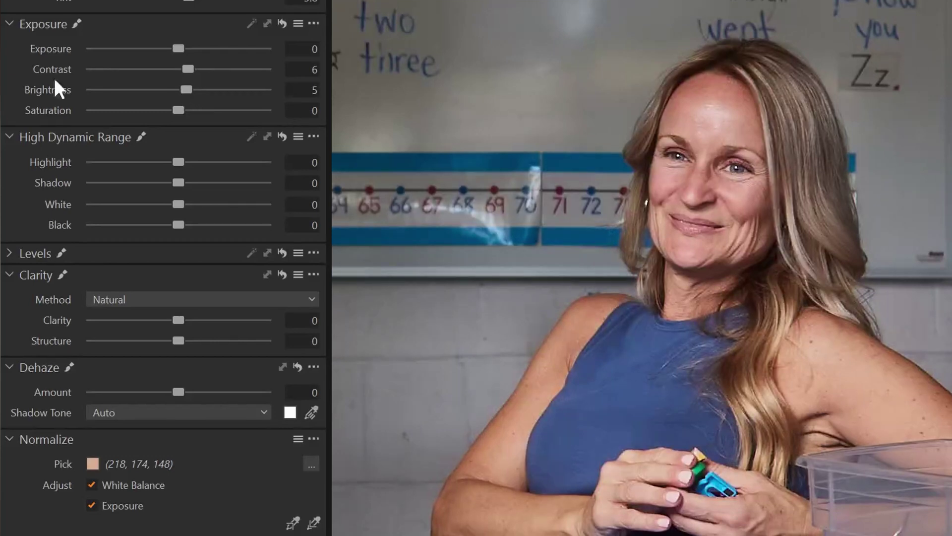
{"action": "scroll", "coordinate": [124, 98], "scroll_direction": "up", "scroll_amount": 4}
{"action": "scroll", "coordinate": [110, 3], "scroll_direction": "up", "scroll_amount": 3}
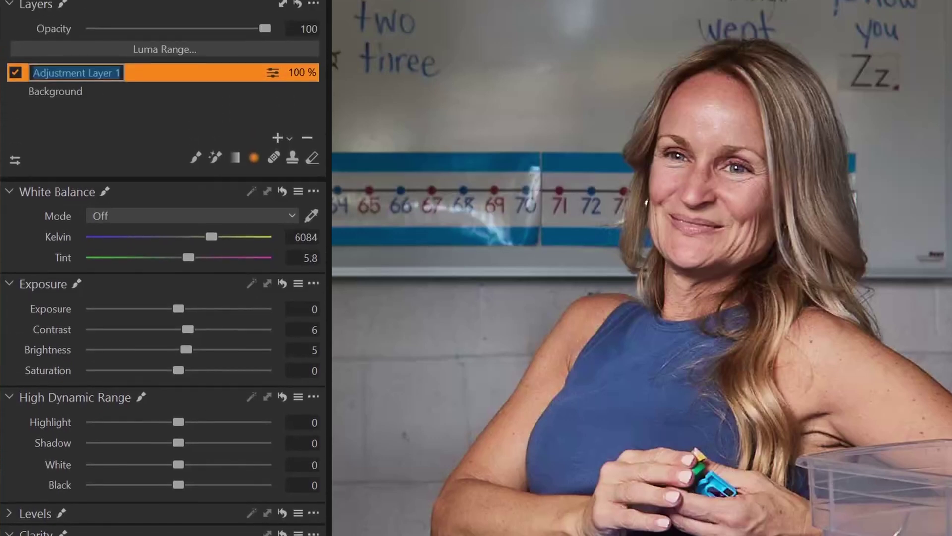
{"action": "type", "text": "face"}
{"action": "key", "text": "Return"}
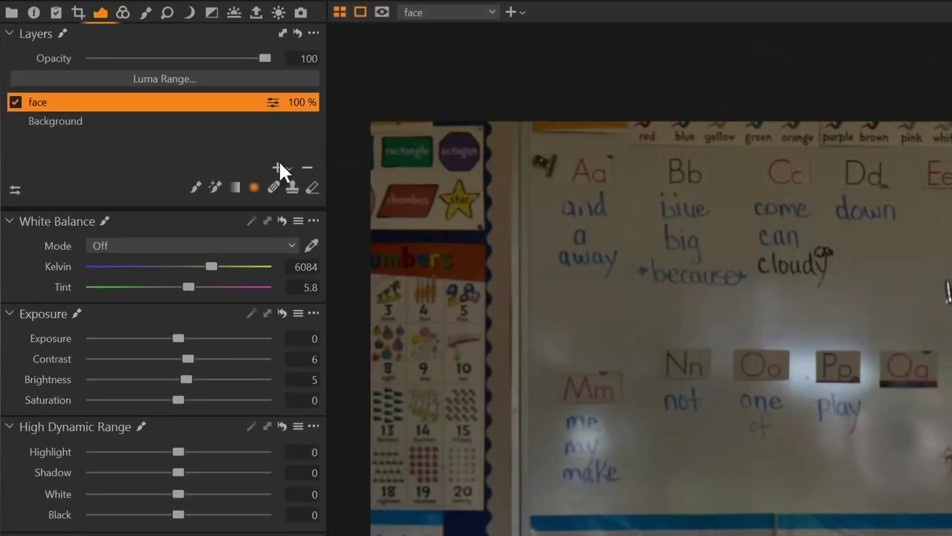
- Add a new adjustment layer named vig and copy the face layer's mask onto it
{"action": "left_click", "coordinate": [277, 167]}
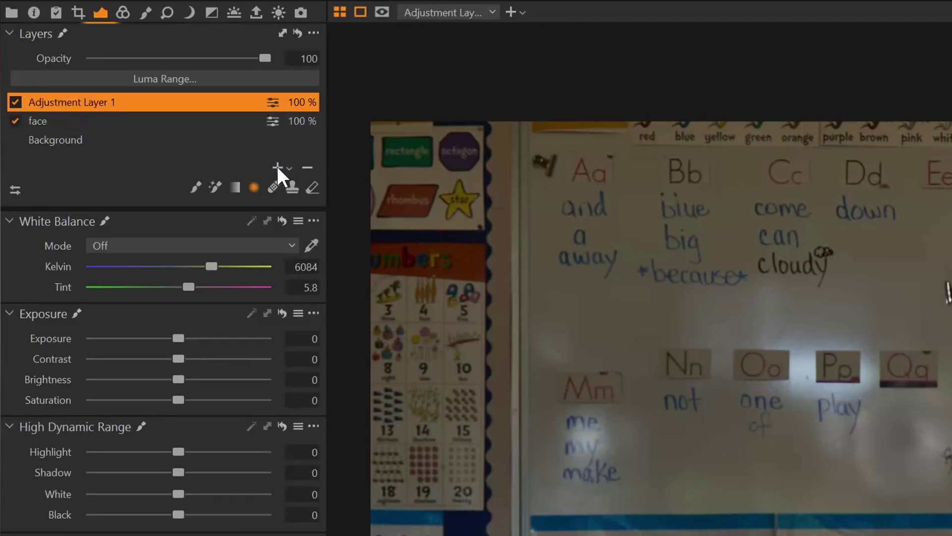
{"action": "double_click", "coordinate": [98, 105]}
{"action": "type", "text": "g"}
{"action": "key", "text": "Return"}
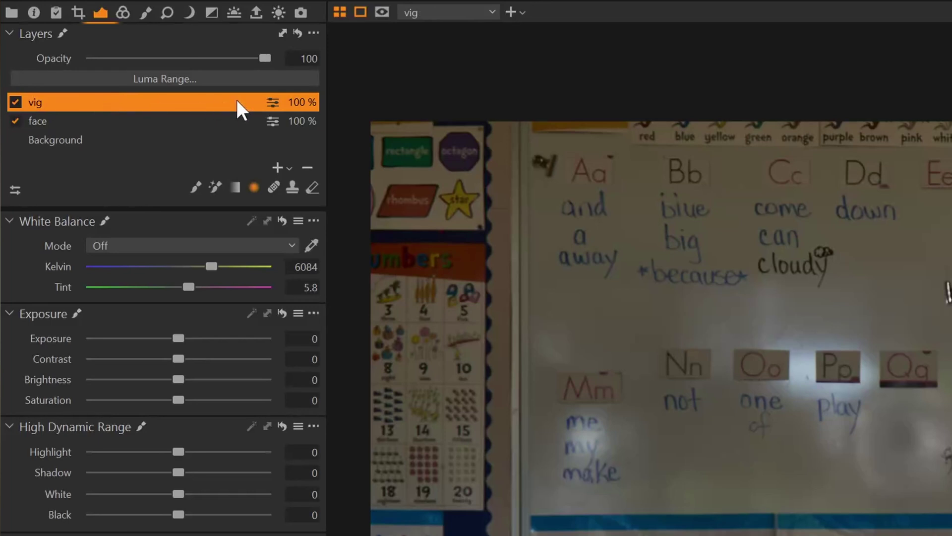
{"action": "right_click", "coordinate": [176, 105]}
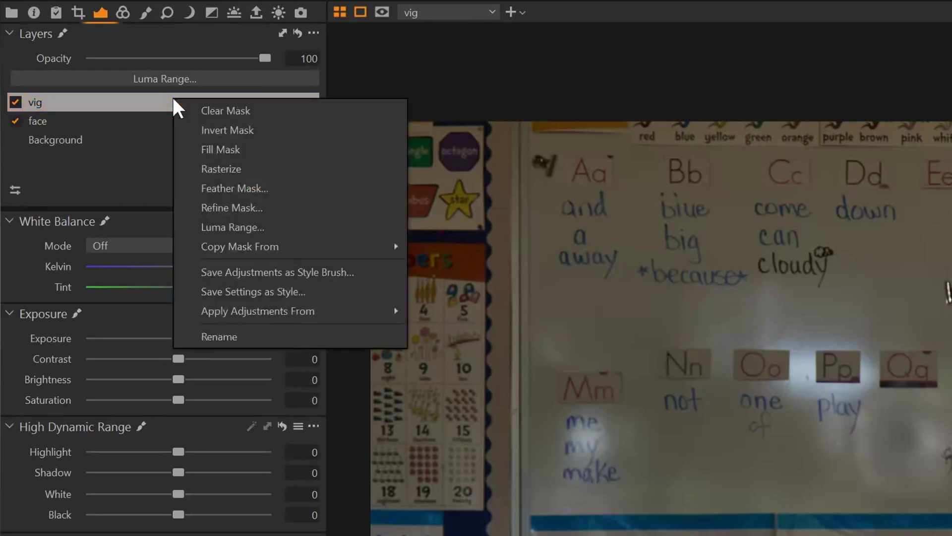
{"action": "mouse_move", "coordinate": [385, 251]}
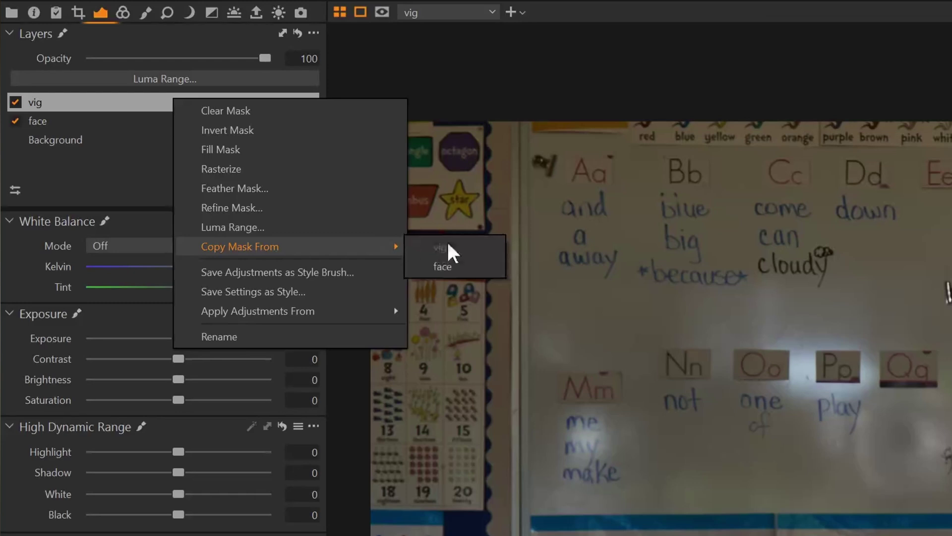
{"action": "left_click", "coordinate": [467, 266]}
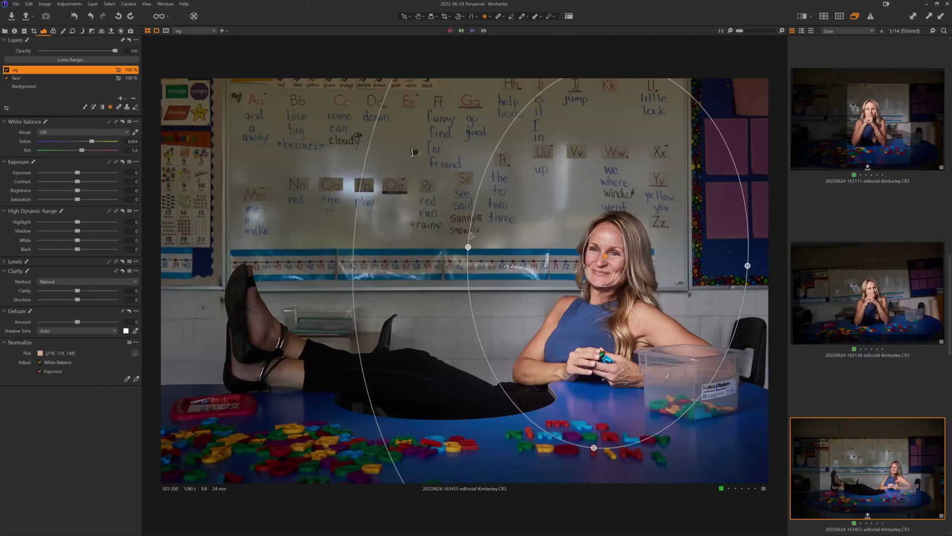
- Invert the vig layer's mask and compare its coverage with the face layer's mask
{"action": "key", "text": "m"}
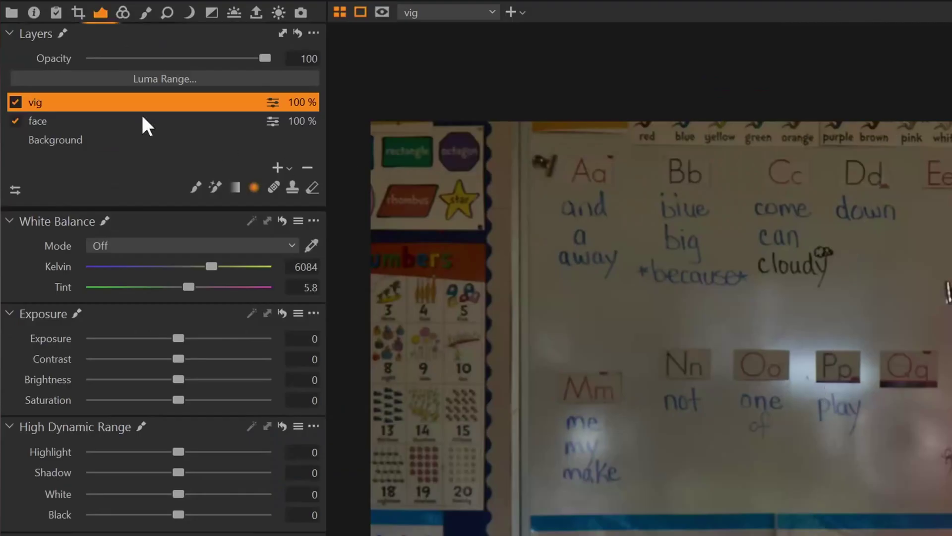
{"action": "right_click", "coordinate": [132, 97]}
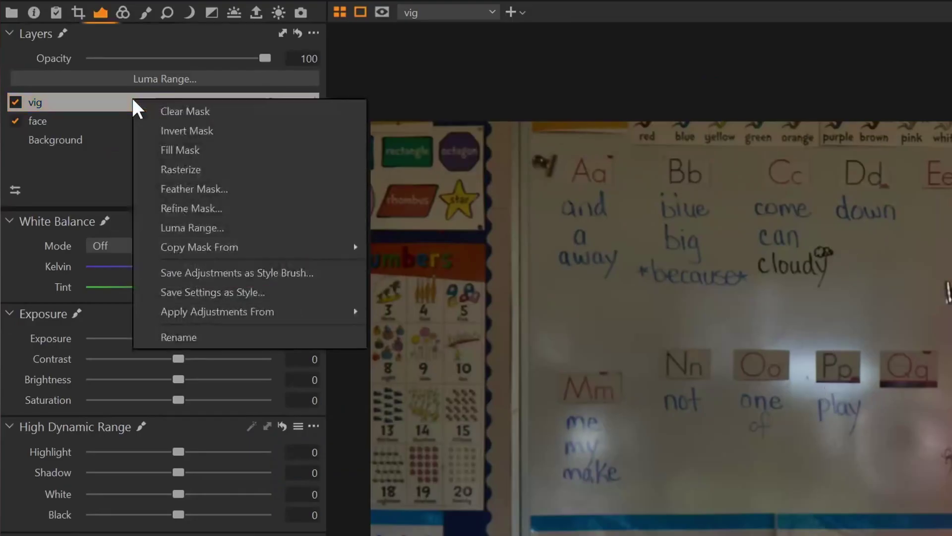
{"action": "left_click", "coordinate": [186, 125]}
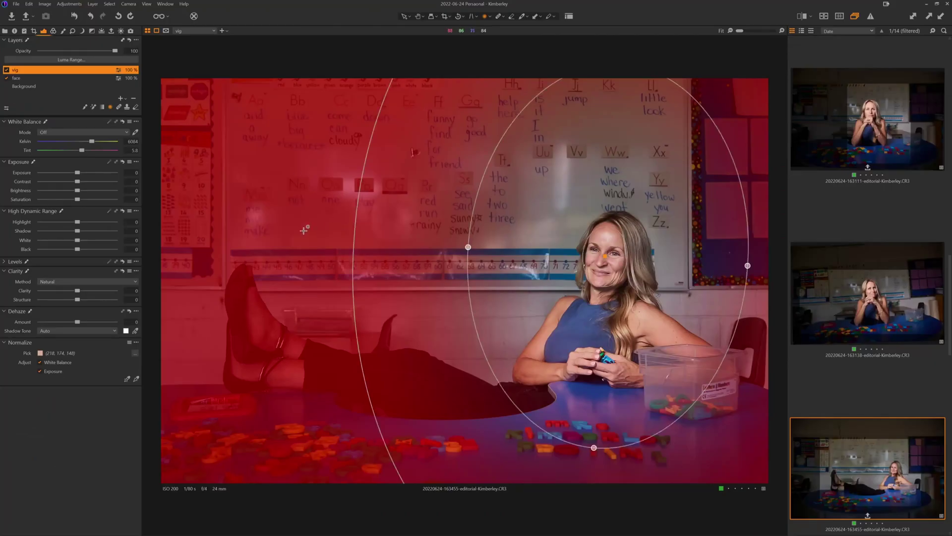
{"action": "left_click", "coordinate": [49, 78]}
{"action": "left_click", "coordinate": [48, 71]}
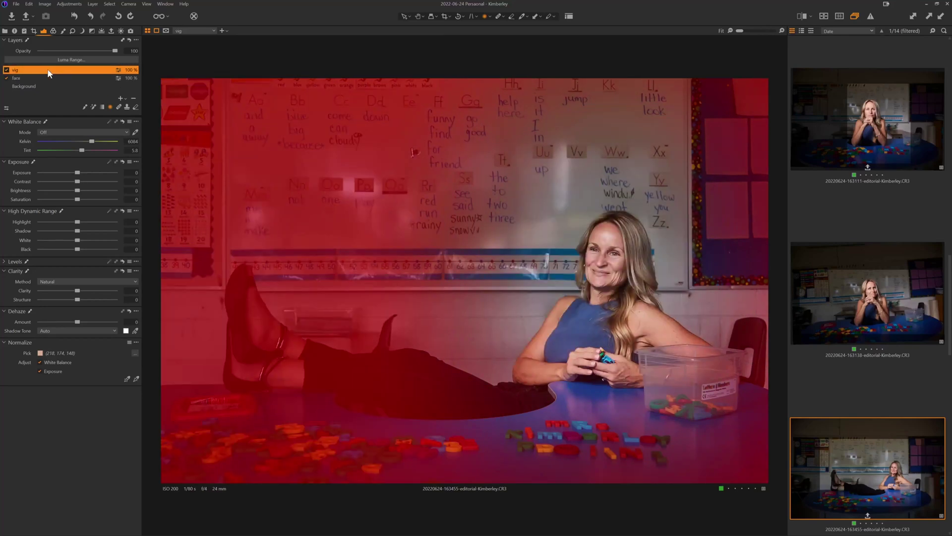
{"action": "key", "text": "m"}
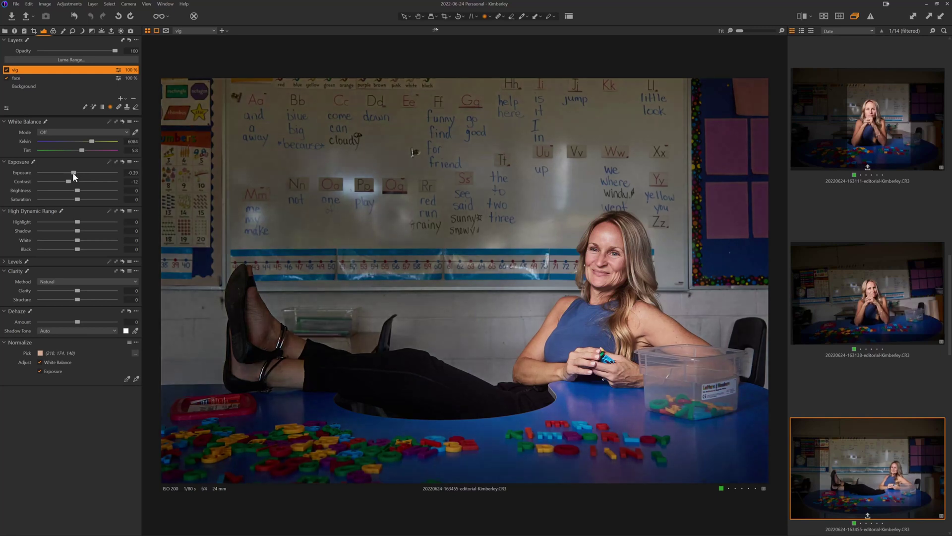
- Set the vig layer's highlight to -22 and white to -21, test a much darker exposure, and settle it at -0.66
{"action": "left_click_drag", "start_coordinate": [77, 222], "coordinate": [69, 222]}
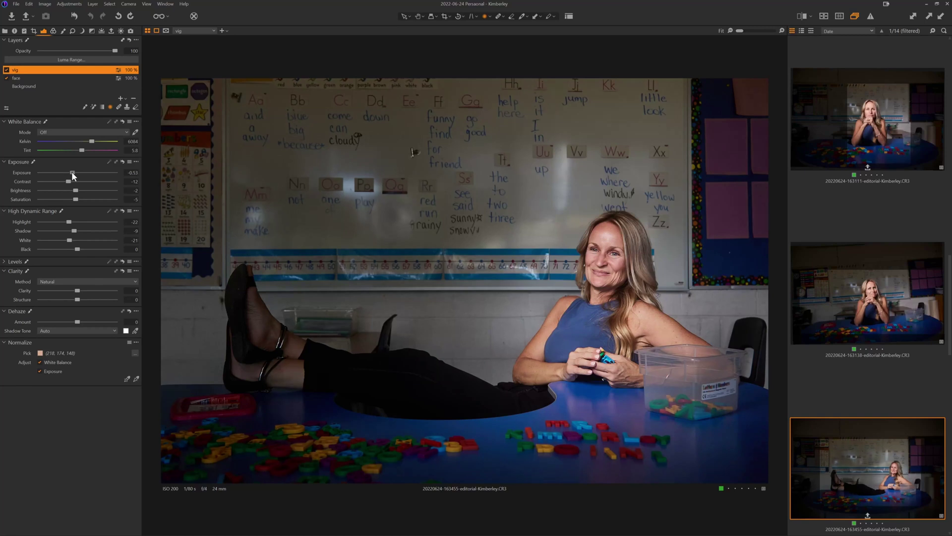
{"action": "left_click_drag", "start_coordinate": [71, 173], "coordinate": [62, 172]}
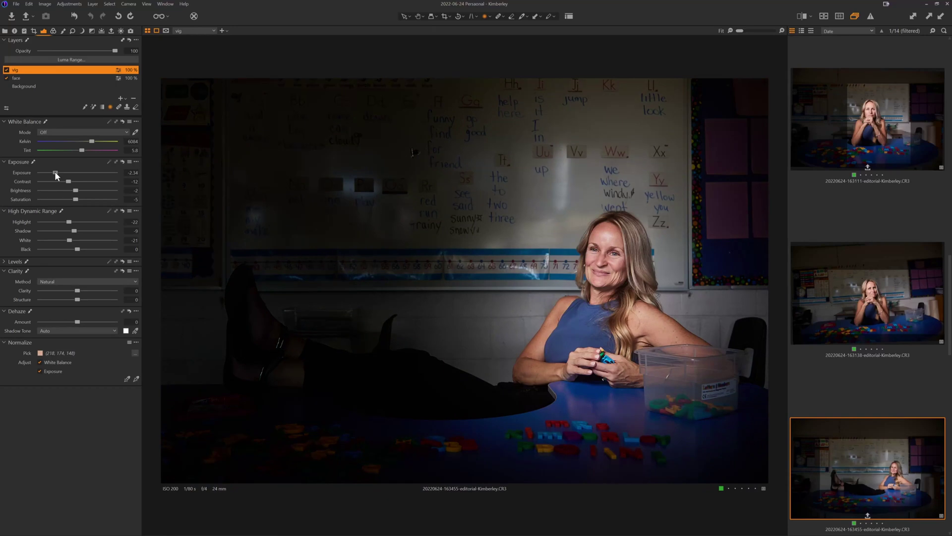
{"action": "double_click", "coordinate": [56, 173]}
{"action": "left_click_drag", "start_coordinate": [79, 171], "coordinate": [72, 184]}
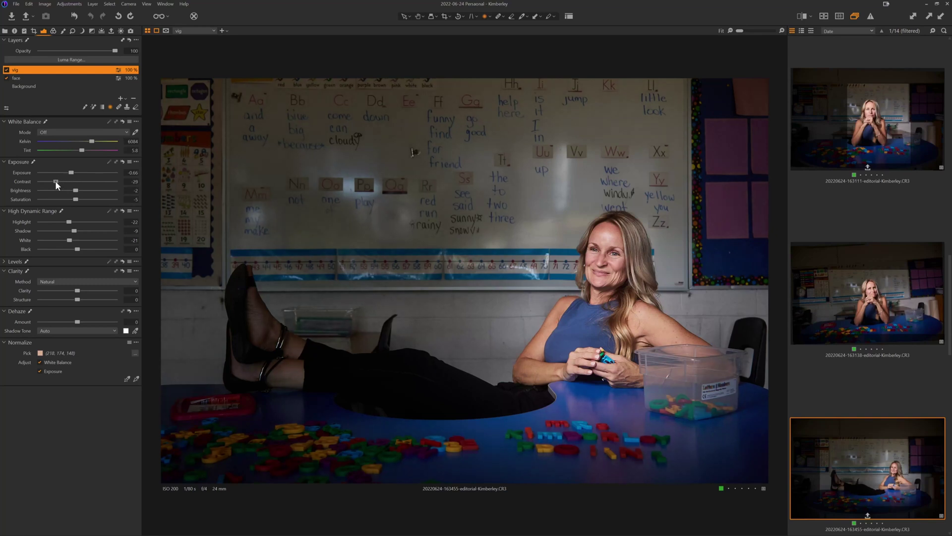
- Refine the vig layer with shadow 18, exposure -0.82 and contrast -27
{"action": "left_click_drag", "start_coordinate": [71, 173], "coordinate": [74, 173]}
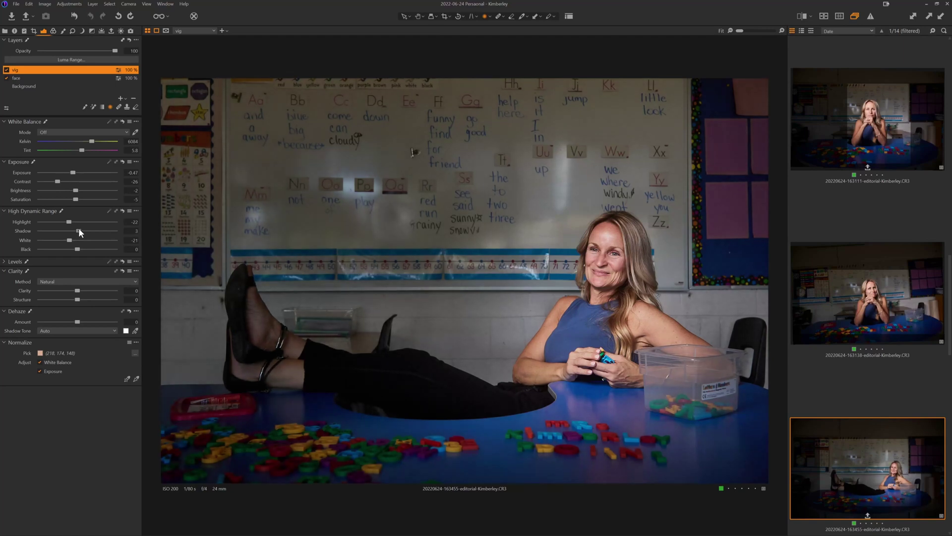
{"action": "left_click_drag", "start_coordinate": [80, 228], "coordinate": [81, 230]}
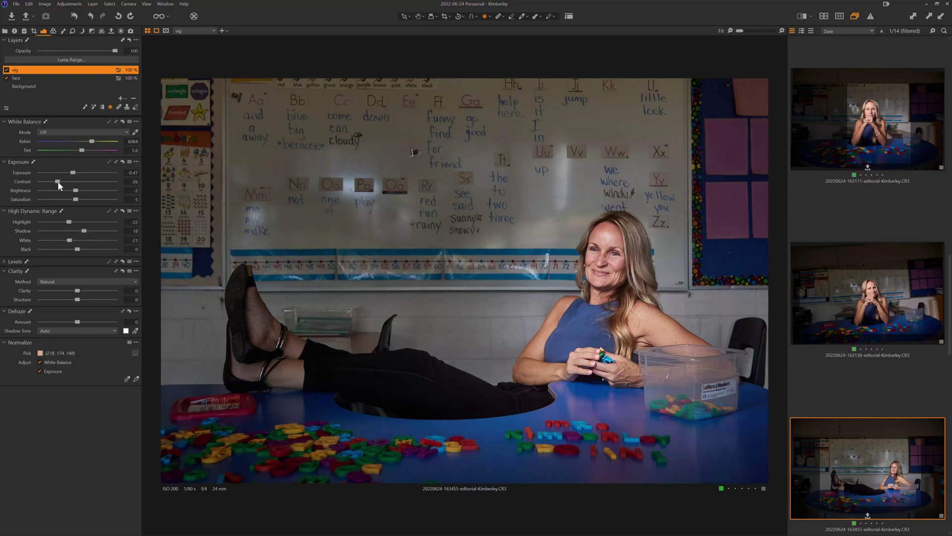
{"action": "left_click_drag", "start_coordinate": [70, 174], "coordinate": [68, 173]}
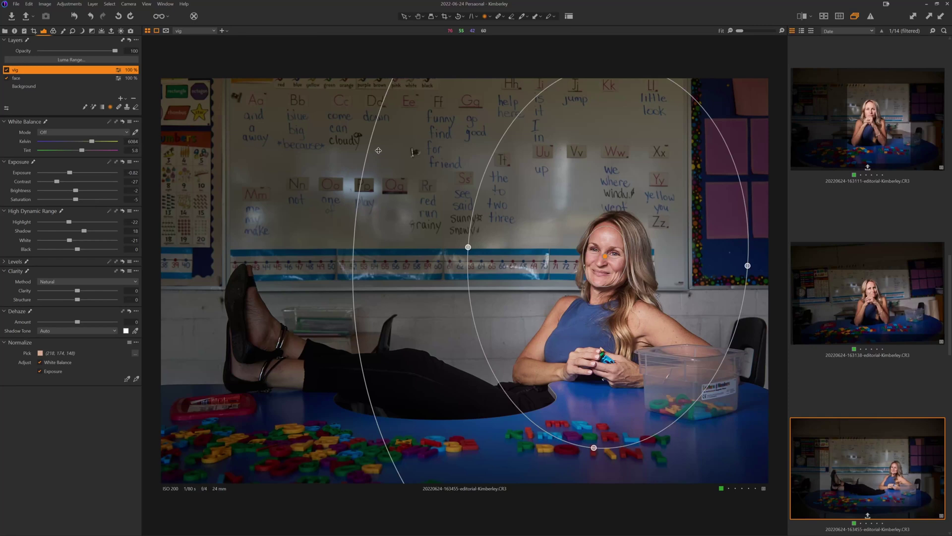
- Raise the face layer's structure slightly while checking the subject's skin detail up close
{"action": "left_click", "coordinate": [57, 77]}
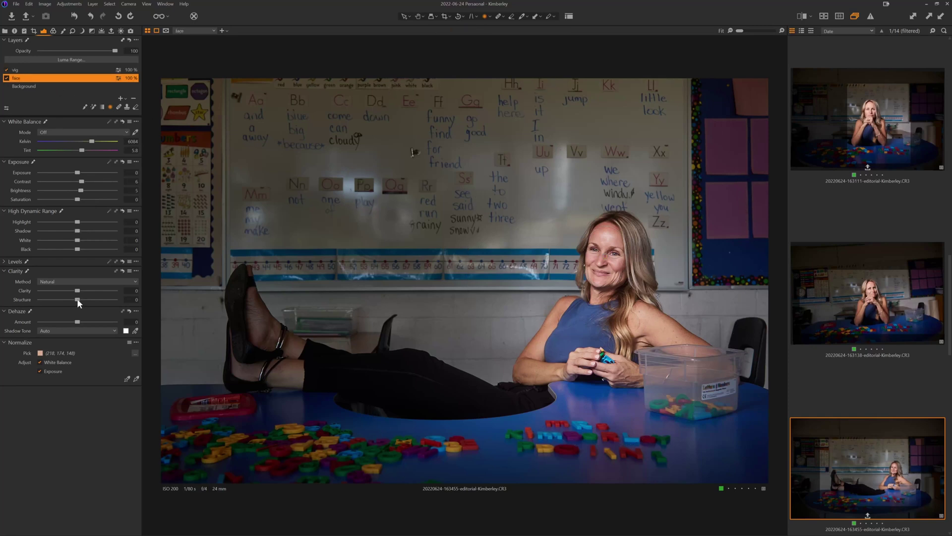
{"action": "scroll", "coordinate": [586, 272], "scroll_direction": "up", "scroll_amount": 5}
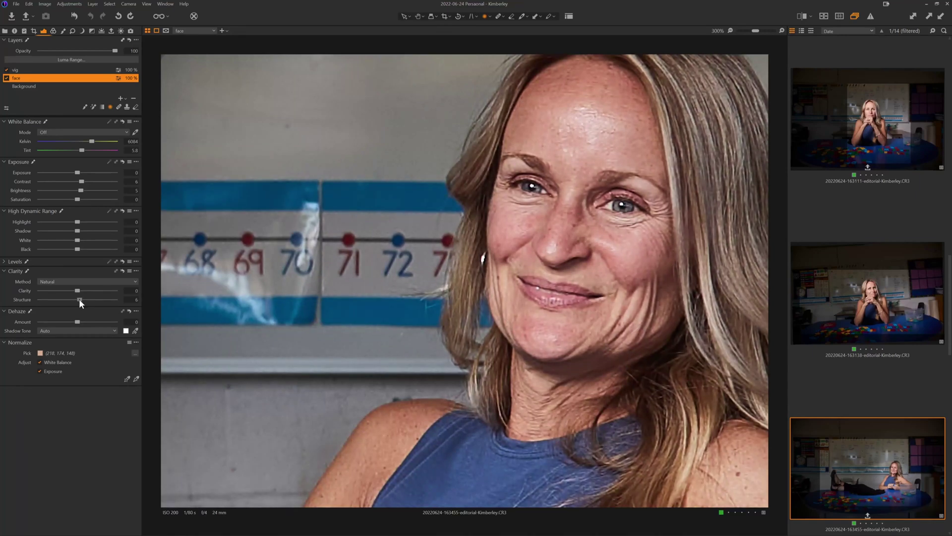
{"action": "scroll", "coordinate": [407, 270], "scroll_direction": "down", "scroll_amount": 5}
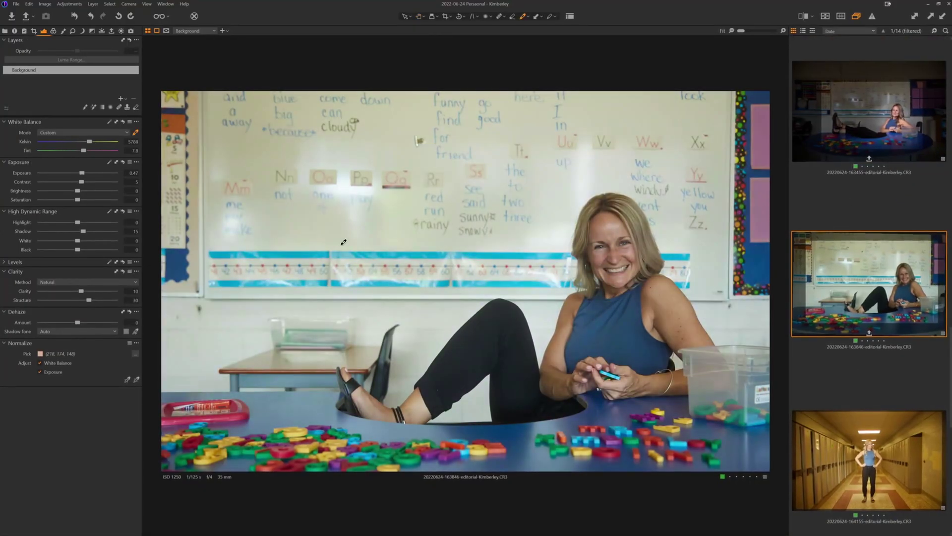
- Raise the white balance Kelvin value of smiling portrait 163846 and add an adjustment layer named face
{"action": "left_click_drag", "start_coordinate": [89, 141], "coordinate": [94, 142]}
{"action": "left_click", "coordinate": [121, 98]}
{"action": "type", "text": "face"}
{"action": "key", "text": "Return"}
- On portrait 163846's background layer, raise the highlights and dehaze amount and reduce shadow and contrast slightly
{"action": "left_click", "coordinate": [24, 87]}
{"action": "left_click_drag", "start_coordinate": [78, 224], "coordinate": [110, 224]}
{"action": "left_click_drag", "start_coordinate": [83, 234], "coordinate": [79, 233]}
{"action": "left_click_drag", "start_coordinate": [91, 183], "coordinate": [87, 183]}
{"action": "left_click_drag", "start_coordinate": [78, 325], "coordinate": [80, 325]}
{"action": "left_click", "coordinate": [558, 206]}
{"action": "left_click", "coordinate": [558, 206]}
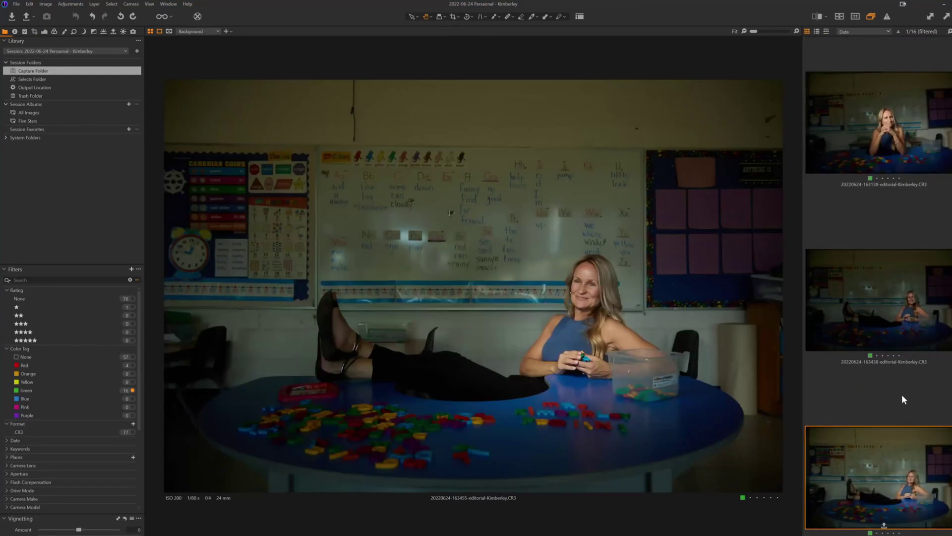
- Straighten and crop portrait 163846 around the subject, and create a custom aspect ratio named Double Truck
{"action": "left_click", "coordinate": [454, 16]}
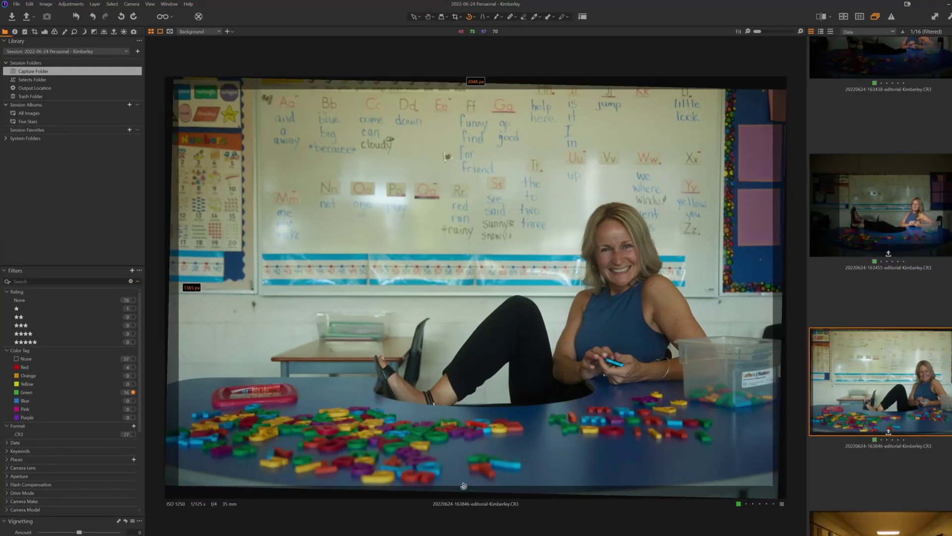
{"action": "left_click", "coordinate": [459, 16]}
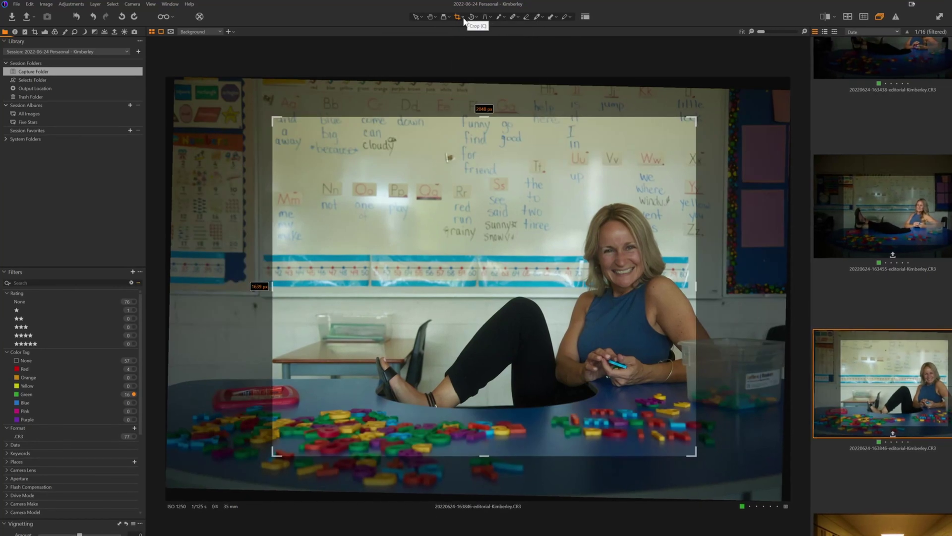
{"action": "left_click", "coordinate": [463, 14]}
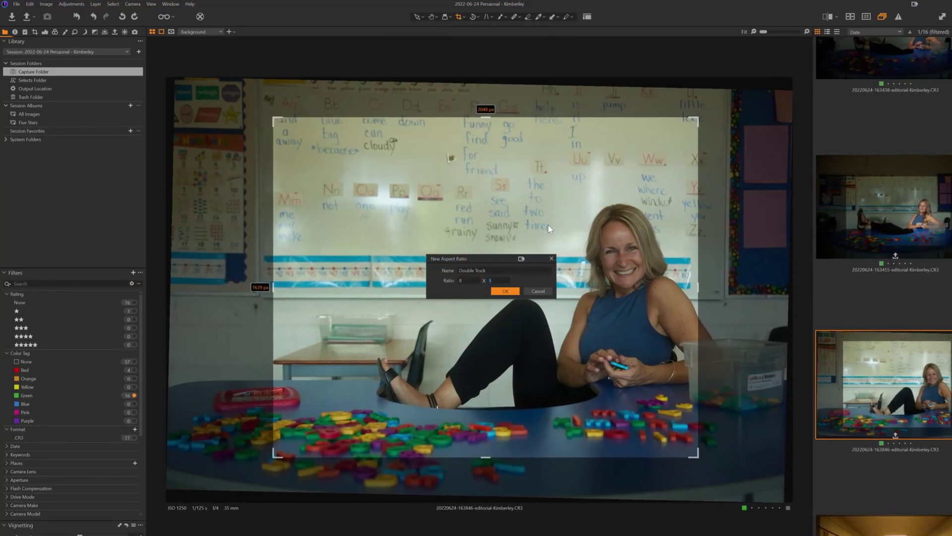
{"action": "key", "text": "Return"}
{"action": "key", "text": "h"}
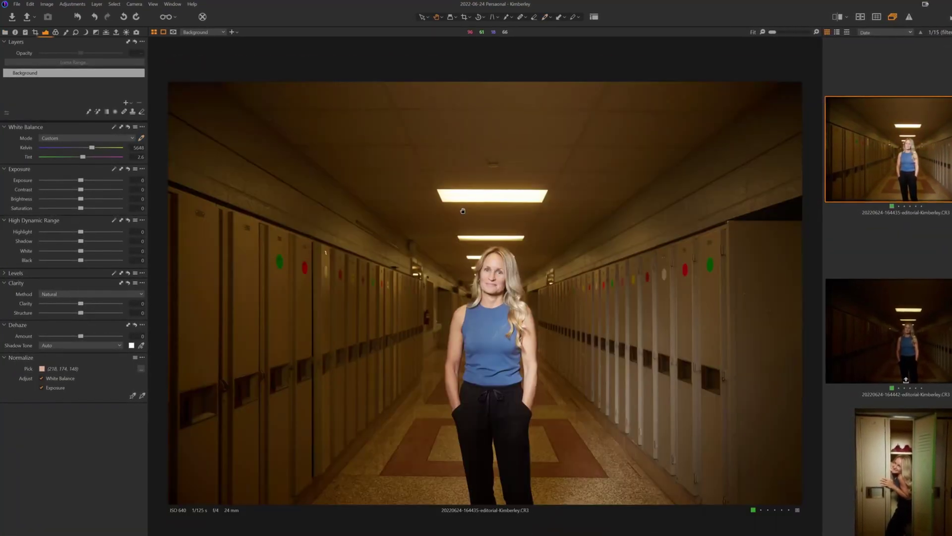
- Apply a vertical keystone correction to hallway portrait 164435 and crop it to a wide 2048 x 1152 px frame
{"action": "left_click", "coordinate": [495, 17]}
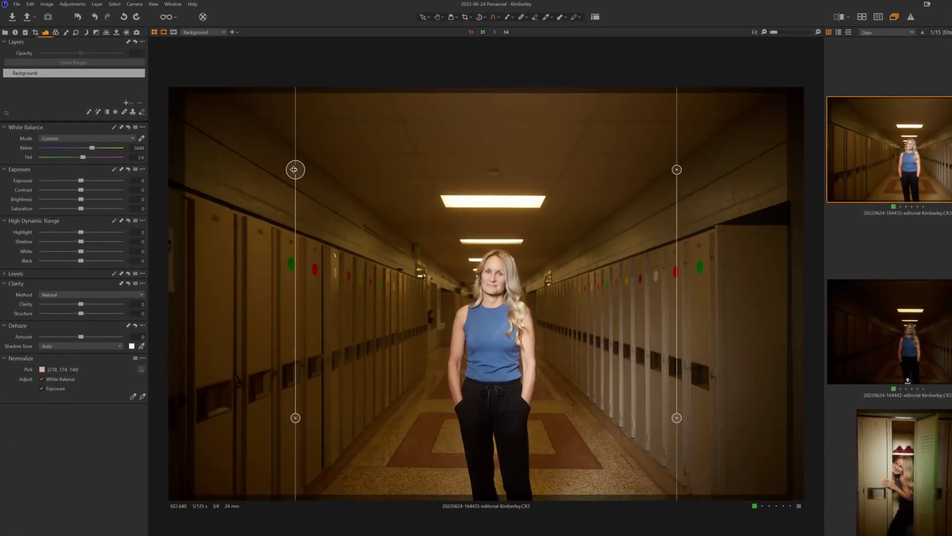
{"action": "key", "text": "Return"}
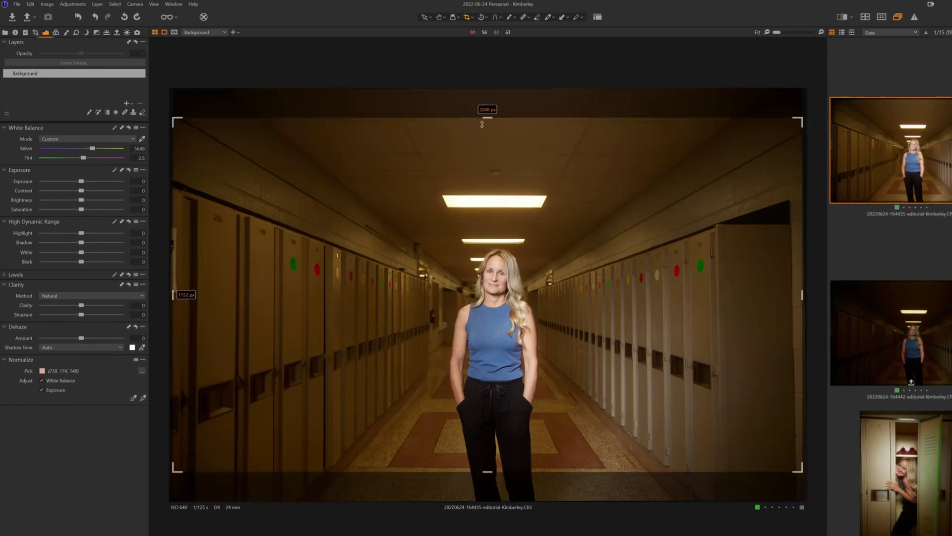
{"action": "key", "text": "Return"}
{"action": "left_click", "coordinate": [441, 17]}
{"action": "left_click", "coordinate": [458, 89]}
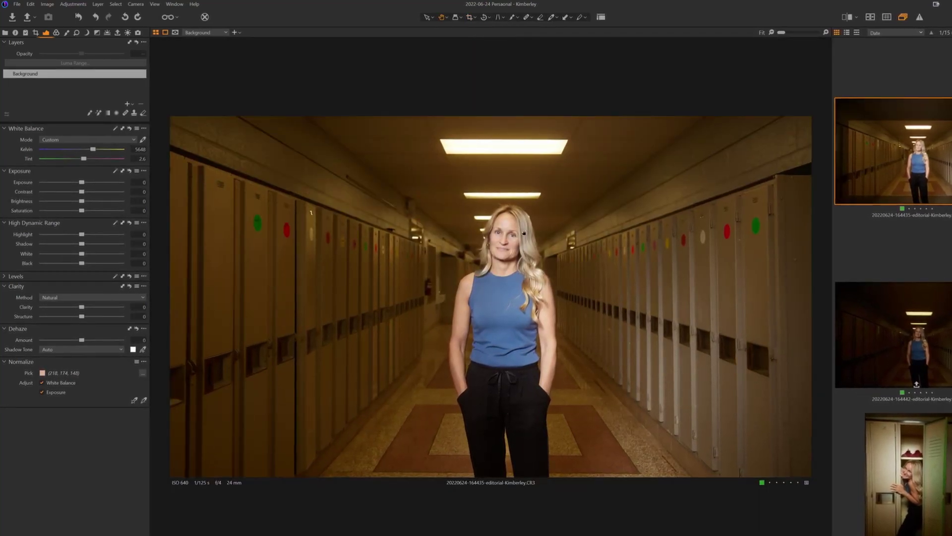
- Set a custom white balance for the locker portrait 164802 by sampling a spot beside the subject's face
{"action": "key", "text": "Right"}
{"action": "key", "text": "Right"}
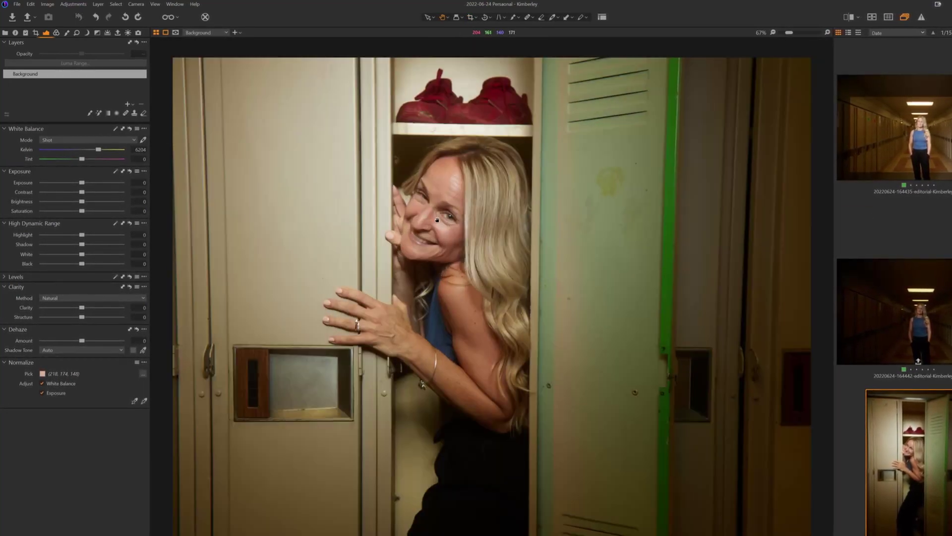
{"action": "key", "text": "w"}
{"action": "left_click", "coordinate": [400, 196]}
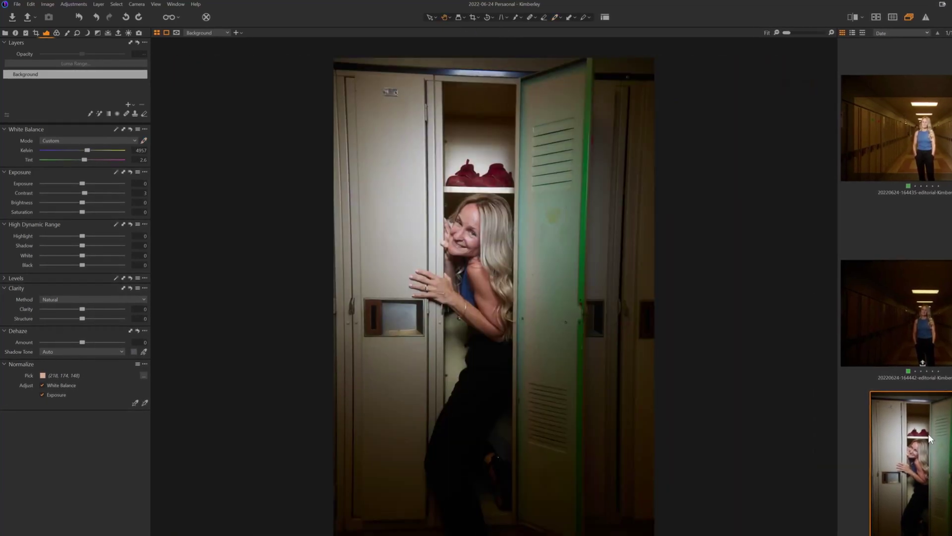
- Apply portrait 161427's adjustments (contrast 5, shadow 15, clarity 10, structure 30) to all the filtered green-tagged images
{"action": "scroll", "coordinate": [910, 434], "scroll_direction": "up", "scroll_amount": 5}
{"action": "left_click", "coordinate": [897, 153]}
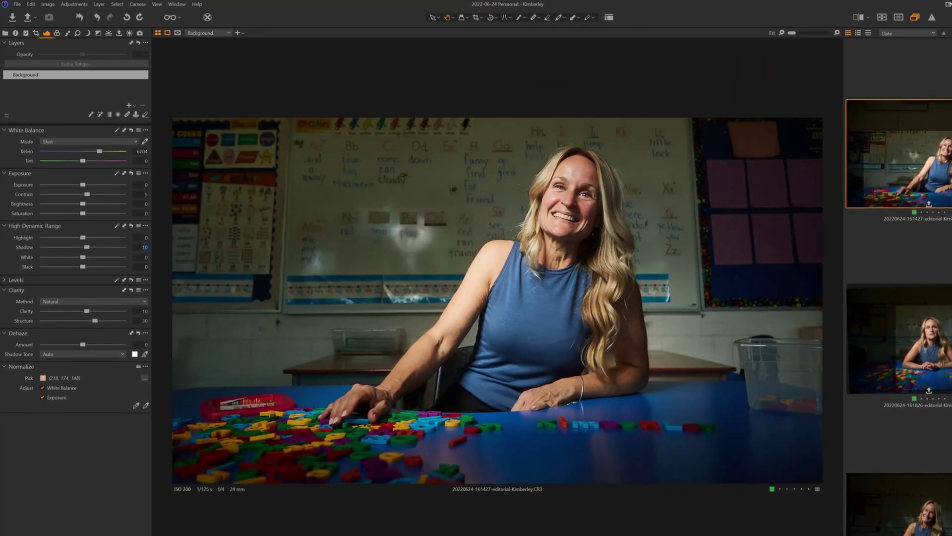
{"action": "key", "text": "ctrl+alt+v"}
{"action": "key", "text": "ctrl+a"}
{"action": "key", "text": "ctrl+shift+v"}
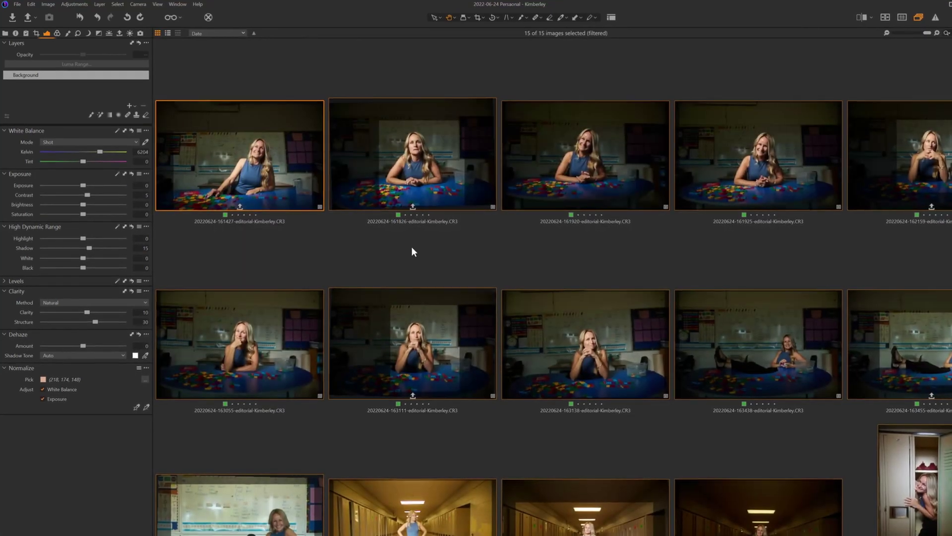
{"action": "key", "text": "ctrl+alt+v"}
{"action": "key", "text": "ctrl+z"}
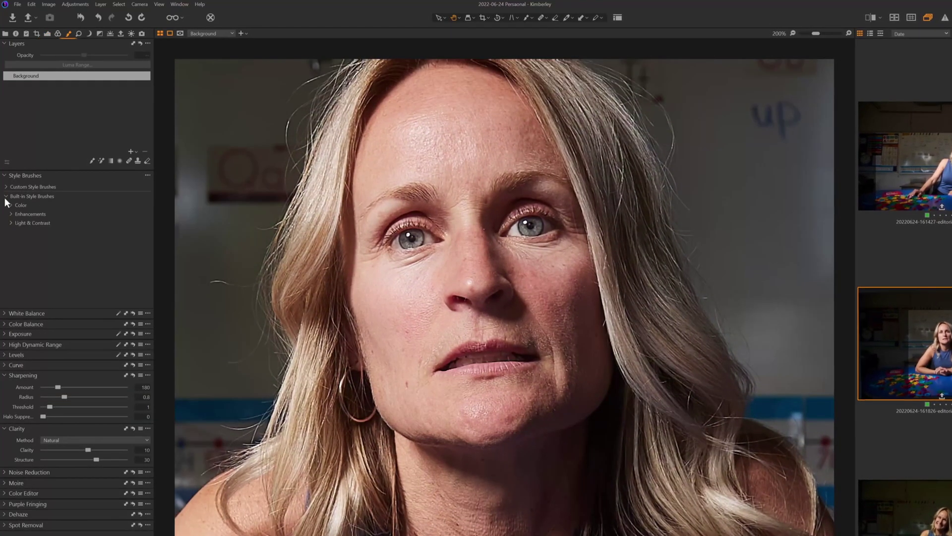
- Paint the built-in Iris Enhance style brush over an iris in classroom portrait 161826
{"action": "left_click", "coordinate": [11, 213]}
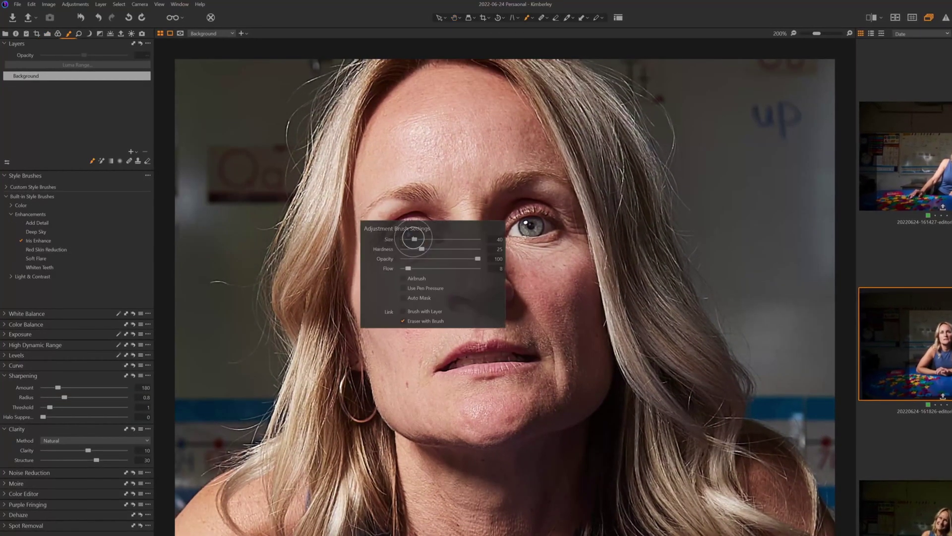
{"action": "left_click", "coordinate": [38, 241]}
{"action": "left_click_drag", "start_coordinate": [405, 237], "coordinate": [419, 241]}
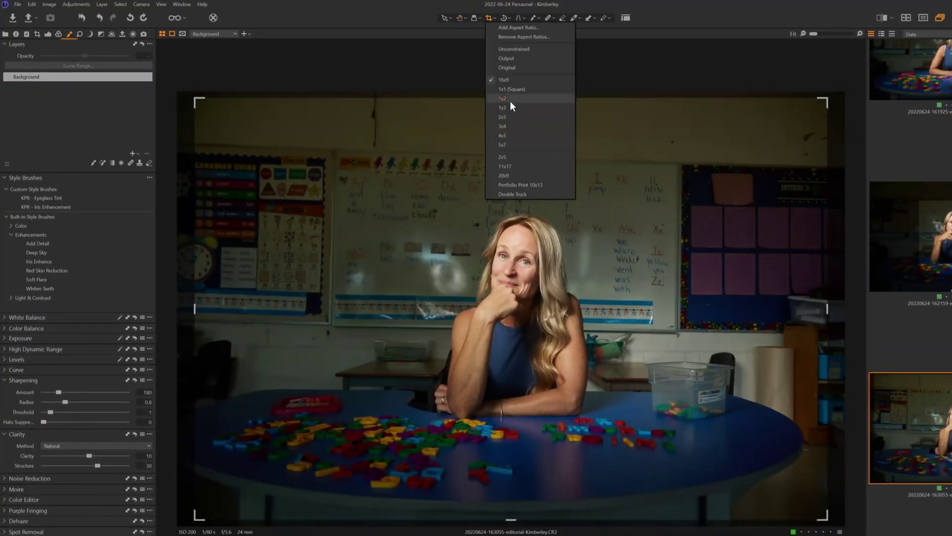
- Set the crop aspect ratio of classroom portrait 163055 to 1x2
{"action": "left_click", "coordinate": [510, 100]}
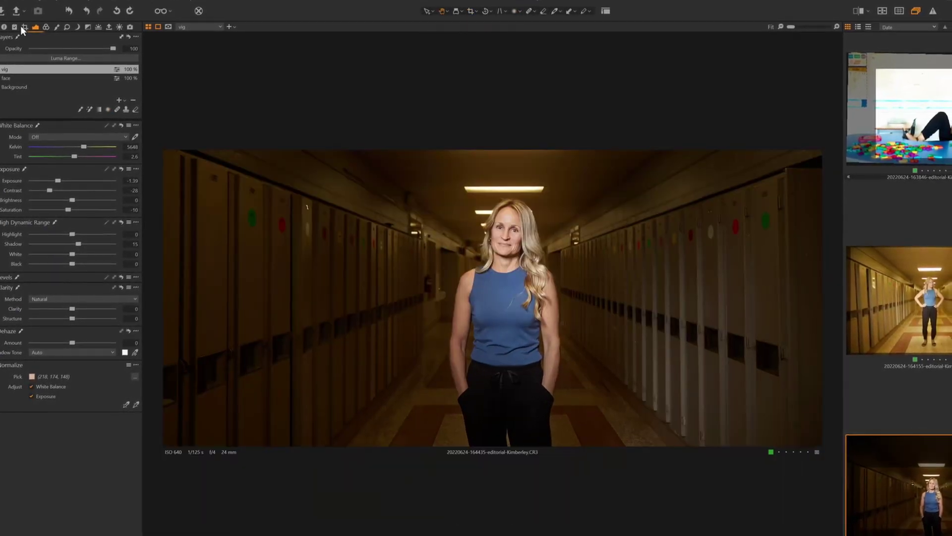
- On hallway portrait 164435's background layer, raise the smoothness of the picked orange-yellow range in the advanced Color Editor
{"action": "left_click", "coordinate": [23, 26]}
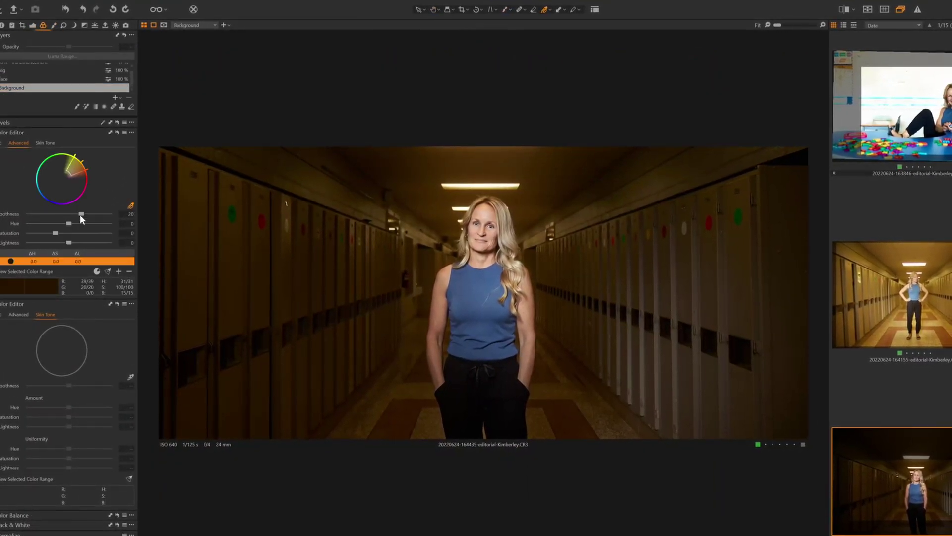
{"action": "left_click_drag", "start_coordinate": [81, 214], "coordinate": [108, 223]}
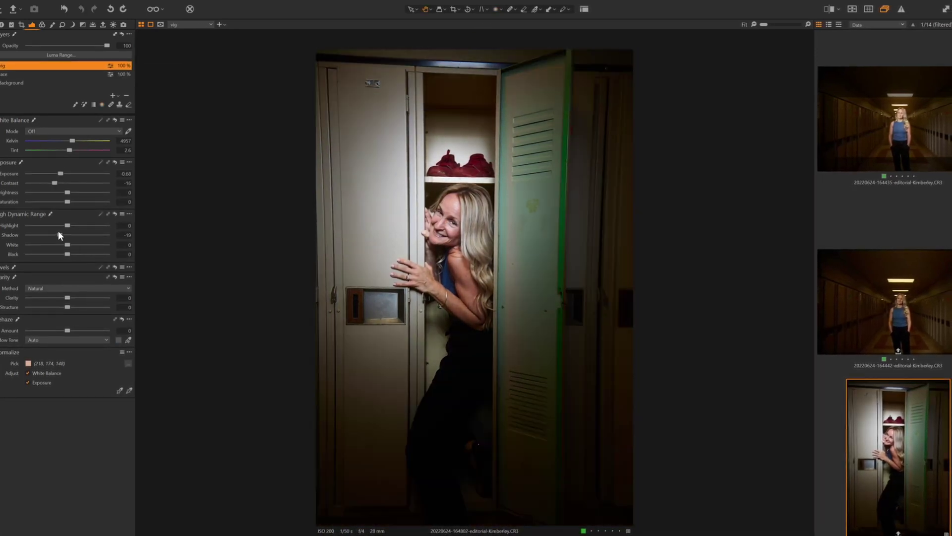
- On locker portrait 164802's background layer, sample the locker door's greens and desaturate the four color ranges to -90.8, -89.8, -83.9 and -62.9
{"action": "left_click", "coordinate": [55, 83]}
{"action": "left_click", "coordinate": [42, 24]}
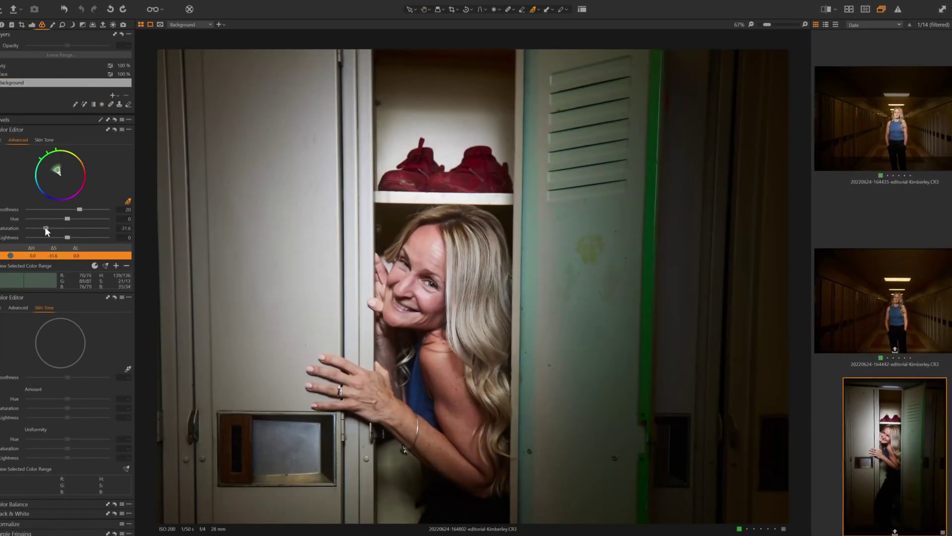
{"action": "key", "text": "z"}
{"action": "left_click", "coordinate": [572, 272]}
{"action": "key", "text": "z"}
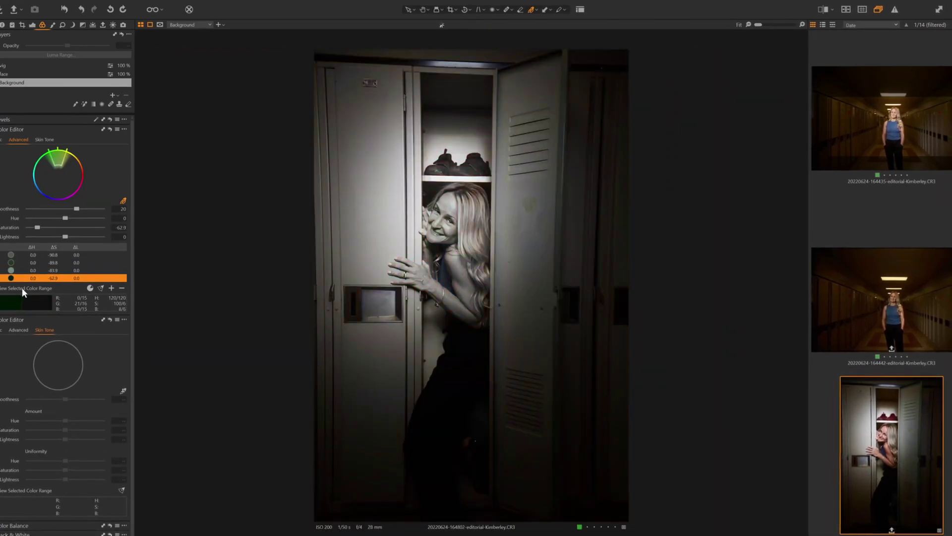
{"action": "key", "text": "Up"}
{"action": "key", "text": "Up"}
{"action": "key", "text": "Up"}
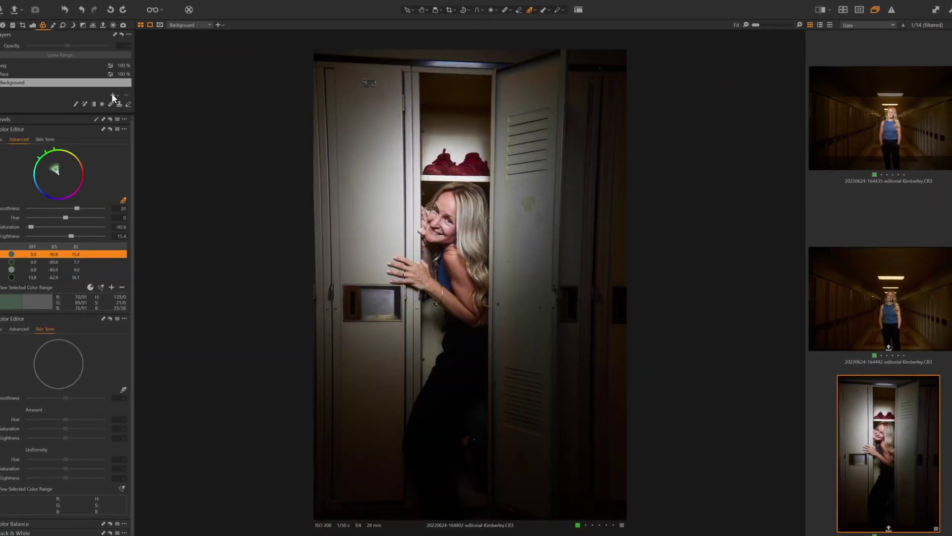
- Add a layer named locker door, mask the open door, and desaturate its two sampled colors to -72.4 and -74
{"action": "left_click", "coordinate": [113, 95]}
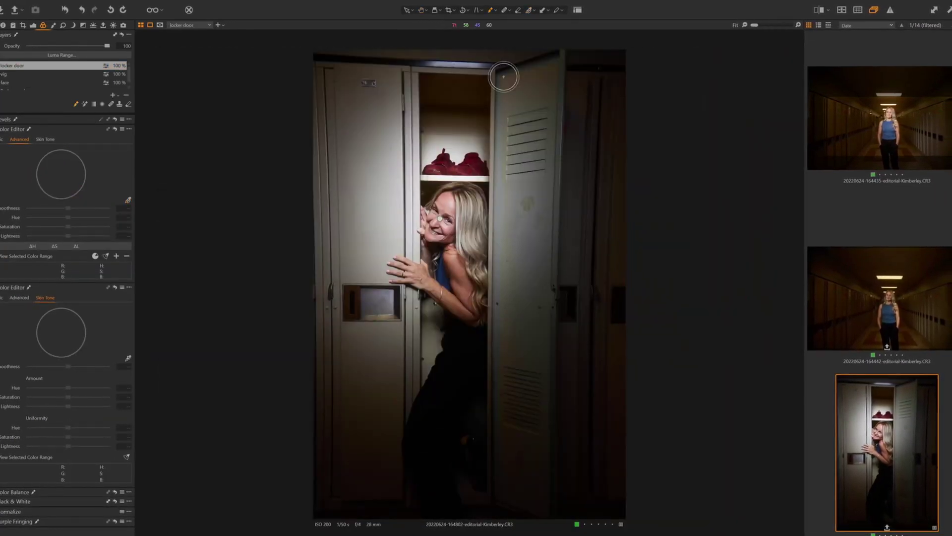
{"action": "right_click", "coordinate": [504, 74]}
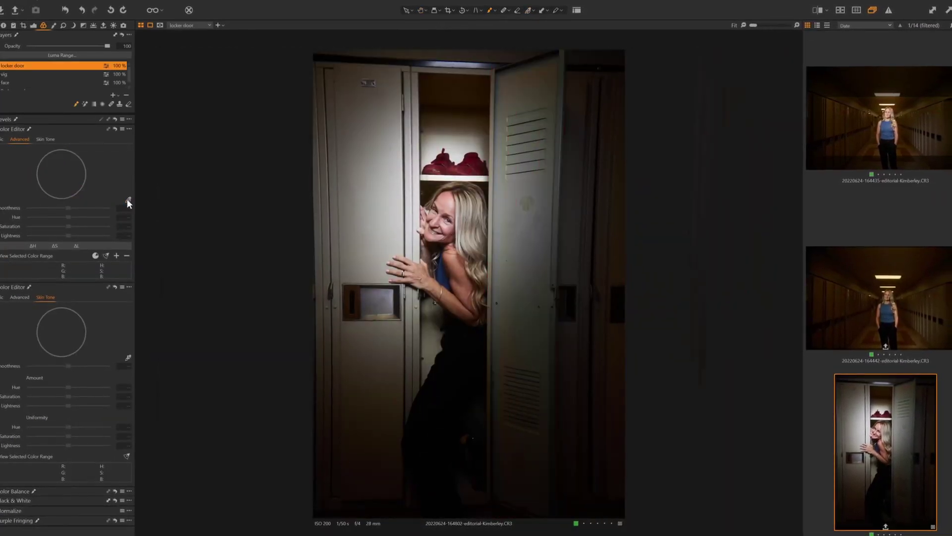
{"action": "key", "text": "z"}
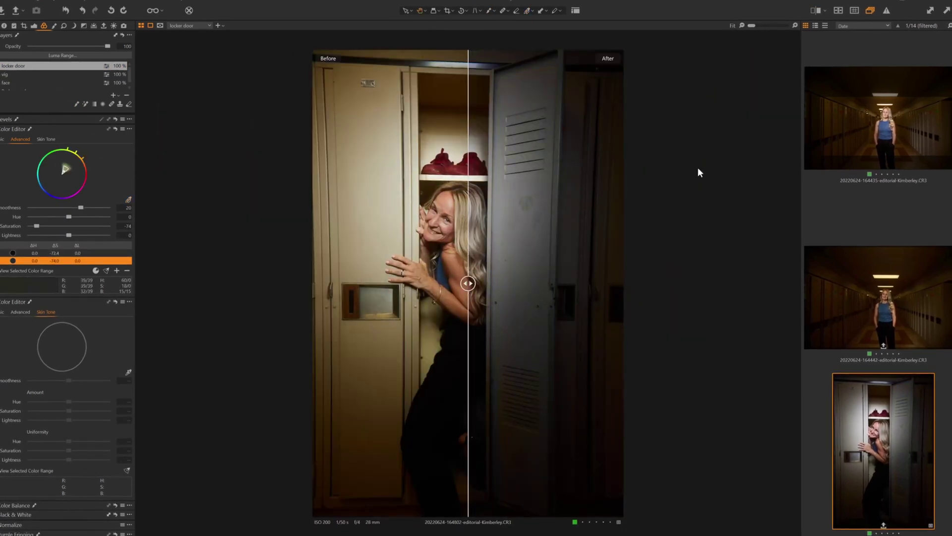
{"action": "key", "text": "y"}
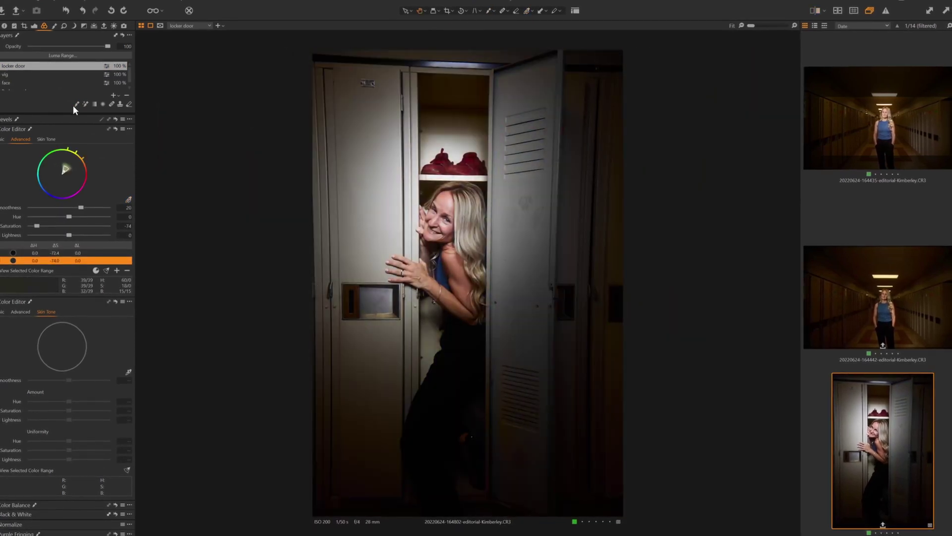
- On locker portrait 164802's background layer, set exposure 0.26, contrast 3 and brightness 9, and compare before and after
{"action": "left_click", "coordinate": [34, 26]}
{"action": "left_click", "coordinate": [40, 92]}
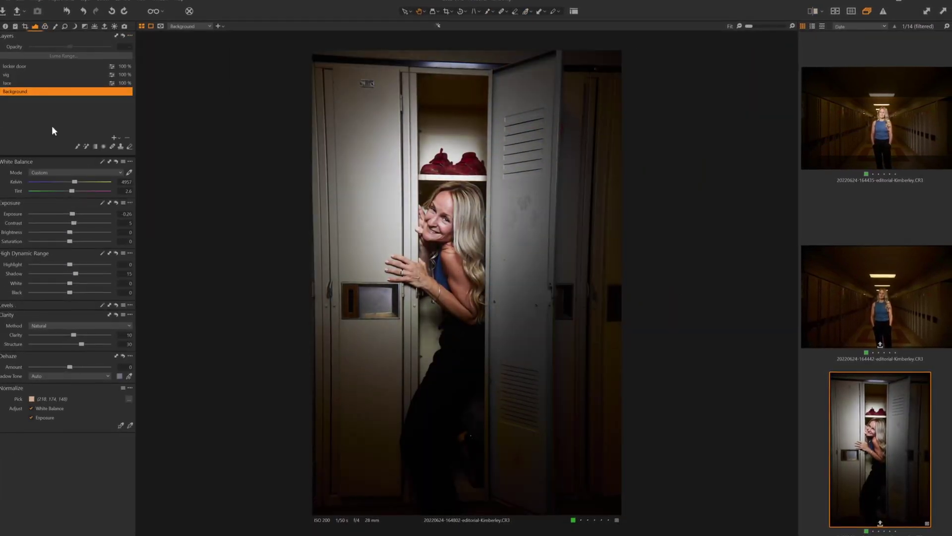
{"action": "key", "text": "y"}
{"action": "left_click_drag", "start_coordinate": [504, 281], "coordinate": [234, 239]}
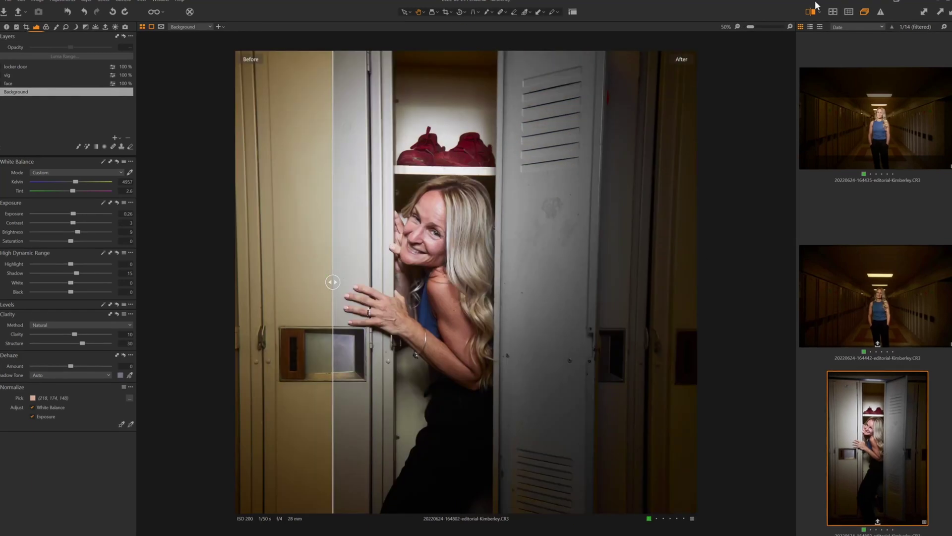
- Apply a keystone correction to locker portrait 164802 and activate the Crop tool
{"action": "left_click", "coordinate": [17, 26]}
{"action": "left_click_drag", "start_coordinate": [106, 137], "coordinate": [46, 138]}
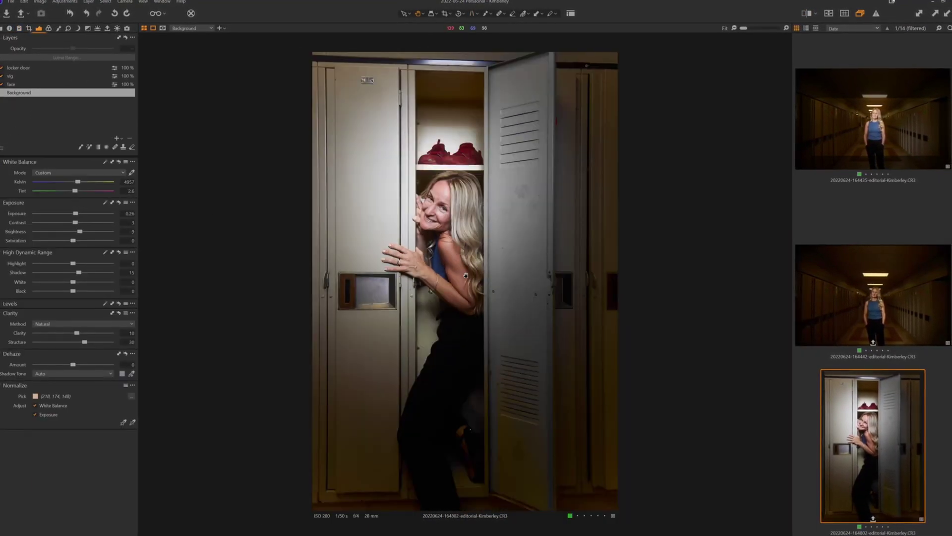
{"action": "key", "text": "c"}
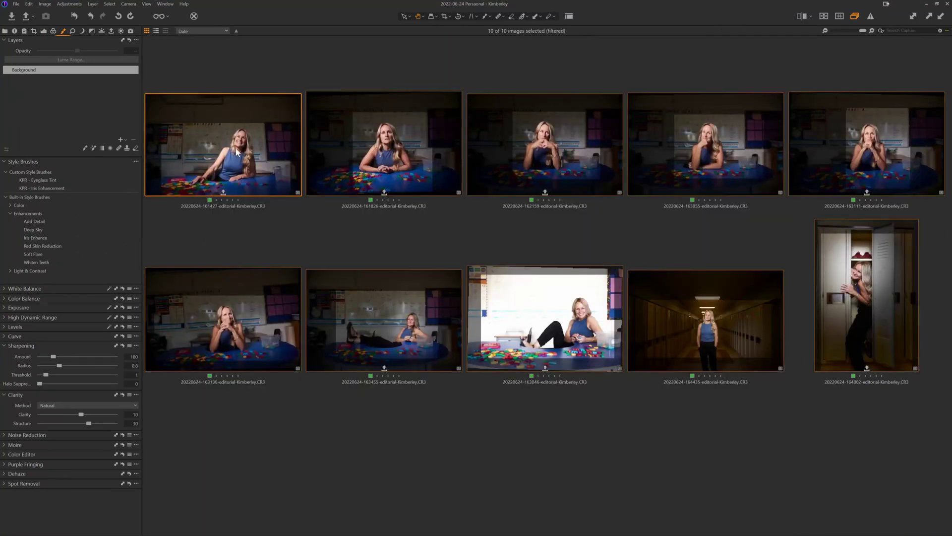
- Export the 10 selected portraits with only the QUICK EDIT - Full-Res - 100% Retouch recipe enabled, and view the export queue
{"action": "left_click", "coordinate": [112, 30]}
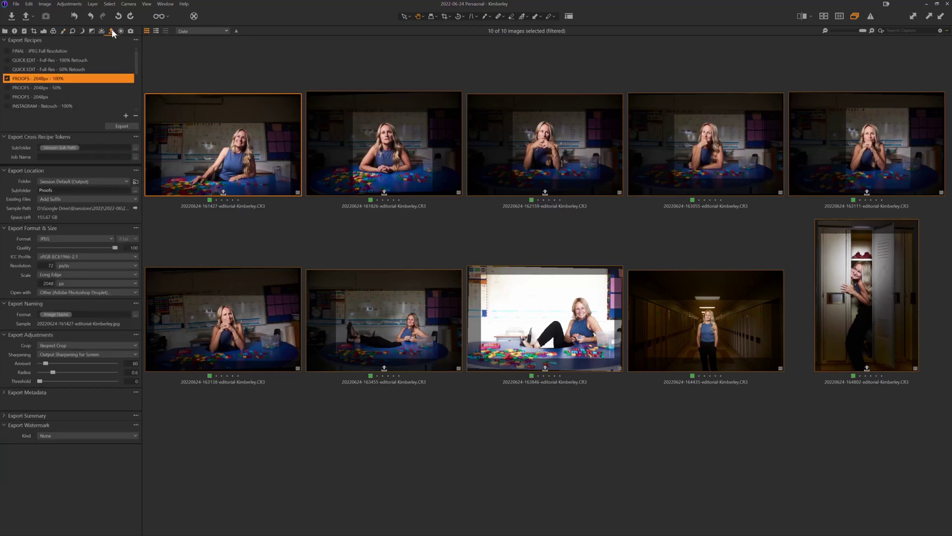
{"action": "left_click", "coordinate": [6, 79]}
{"action": "left_click", "coordinate": [39, 60]}
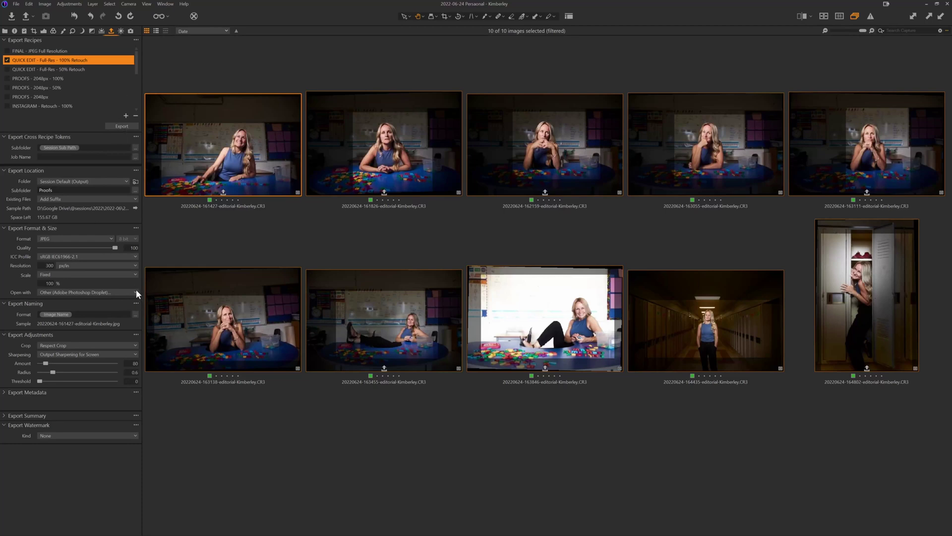
{"action": "left_click", "coordinate": [122, 126]}
{"action": "left_click", "coordinate": [121, 30]}
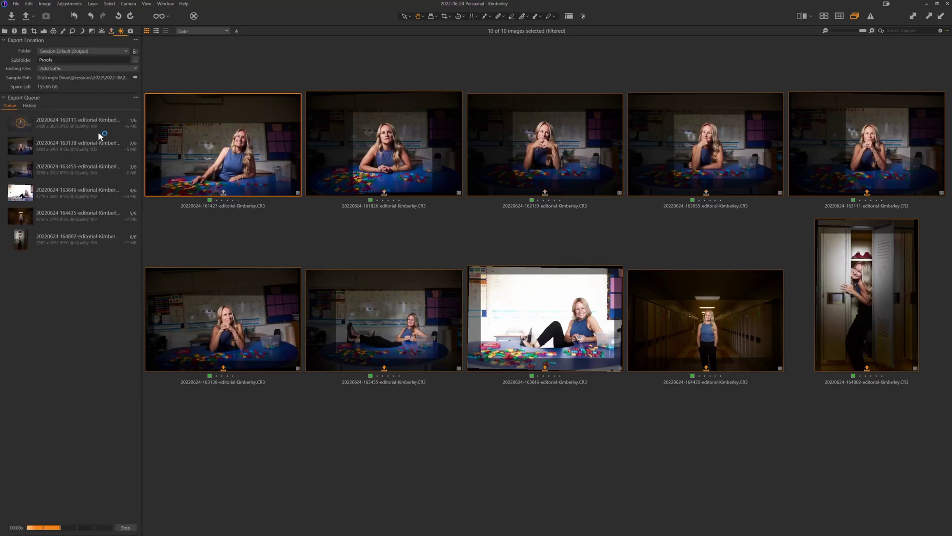